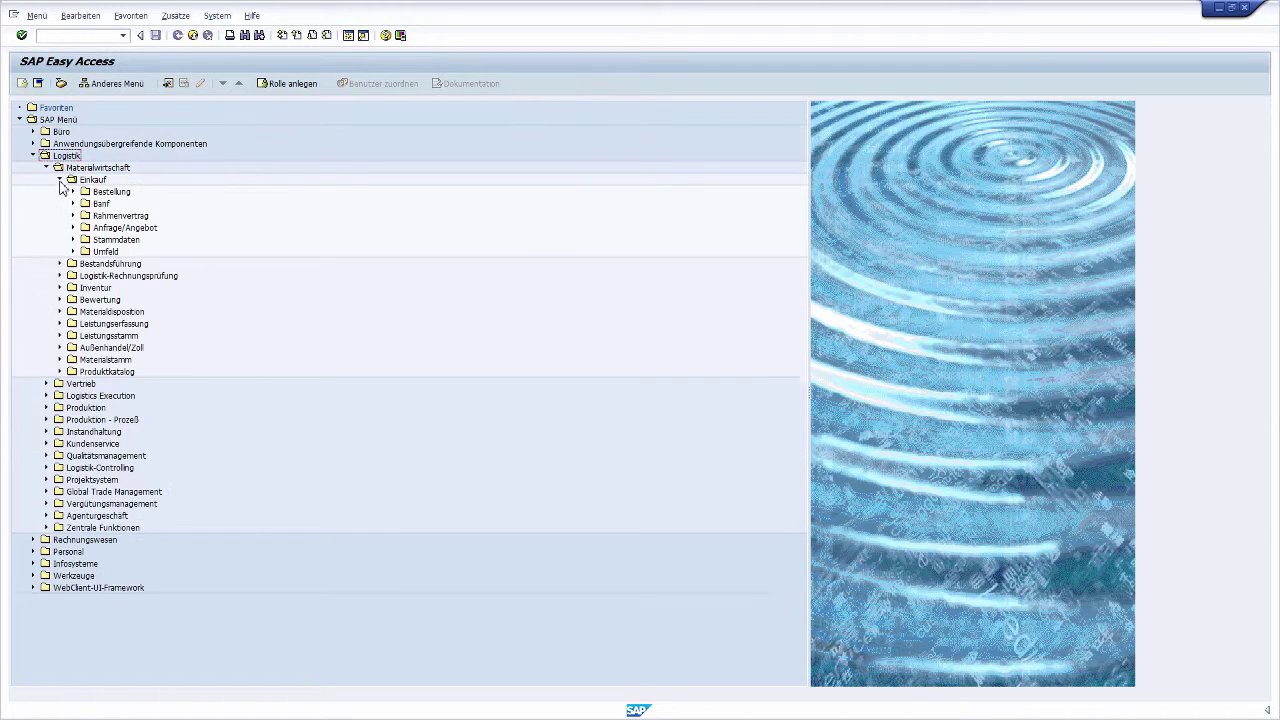
# Open transaction ME21N to create a purchase order for a known supplier.
pyautogui.click(73, 191)
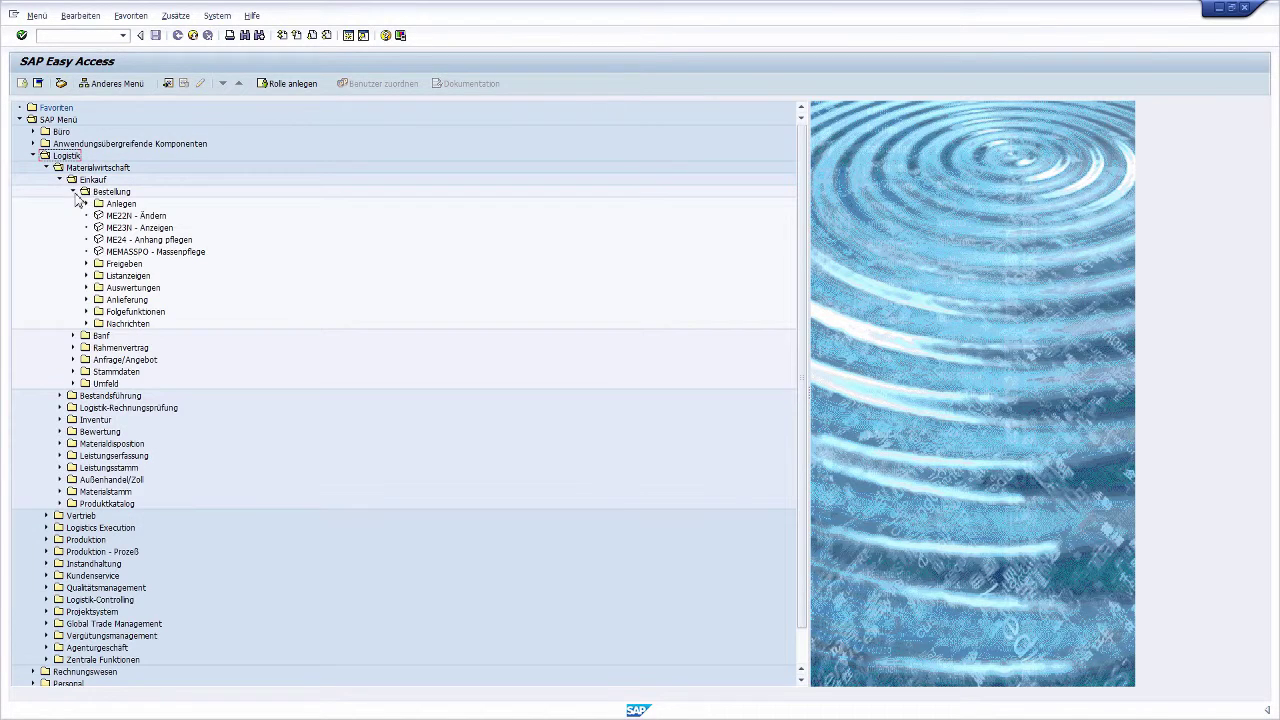
pyautogui.click(86, 203)
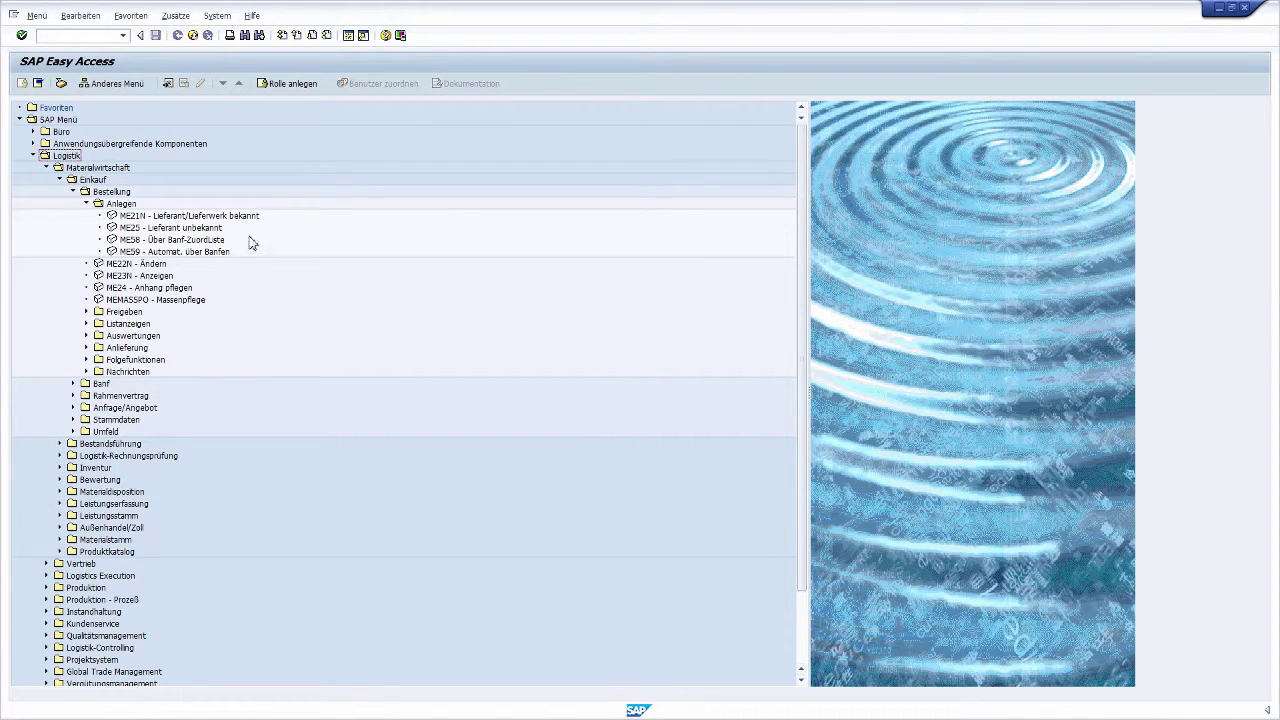
pyautogui.doubleClick(256, 216)
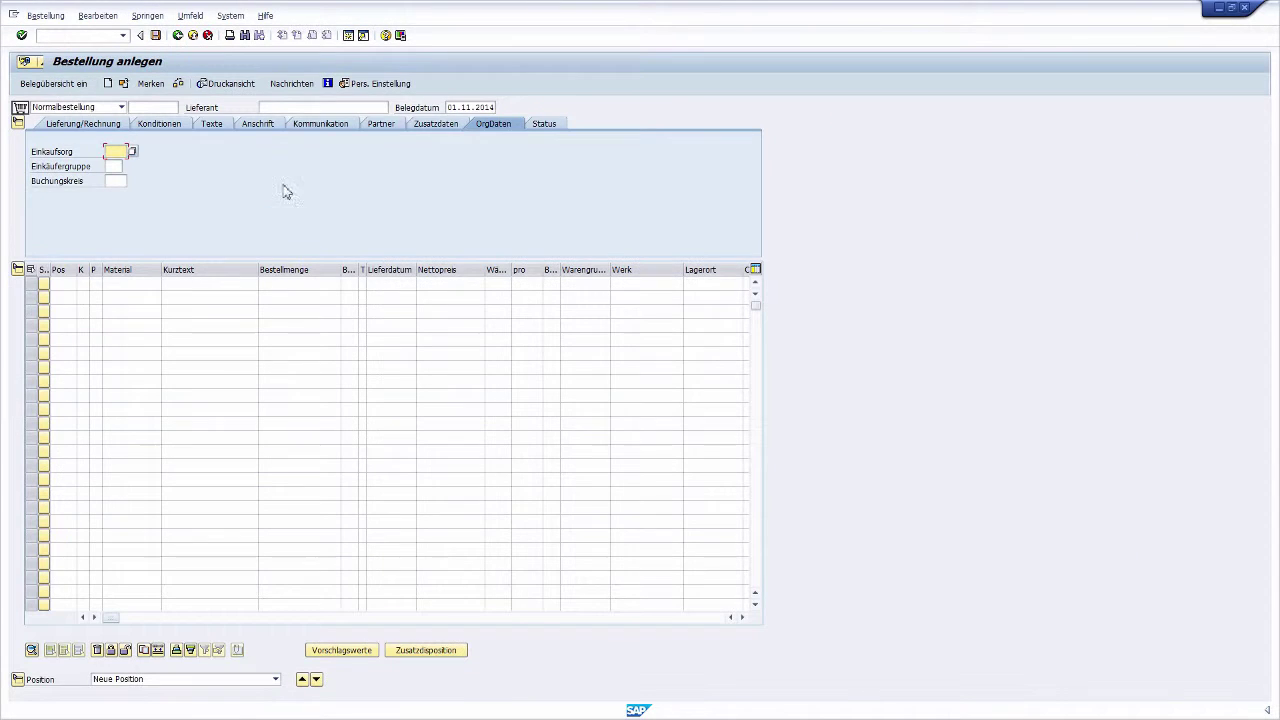
# Enter "test" as the purchase order's supplier and choose purchasing organization 0002.
pyautogui.click(287, 108)
pyautogui.write('test')
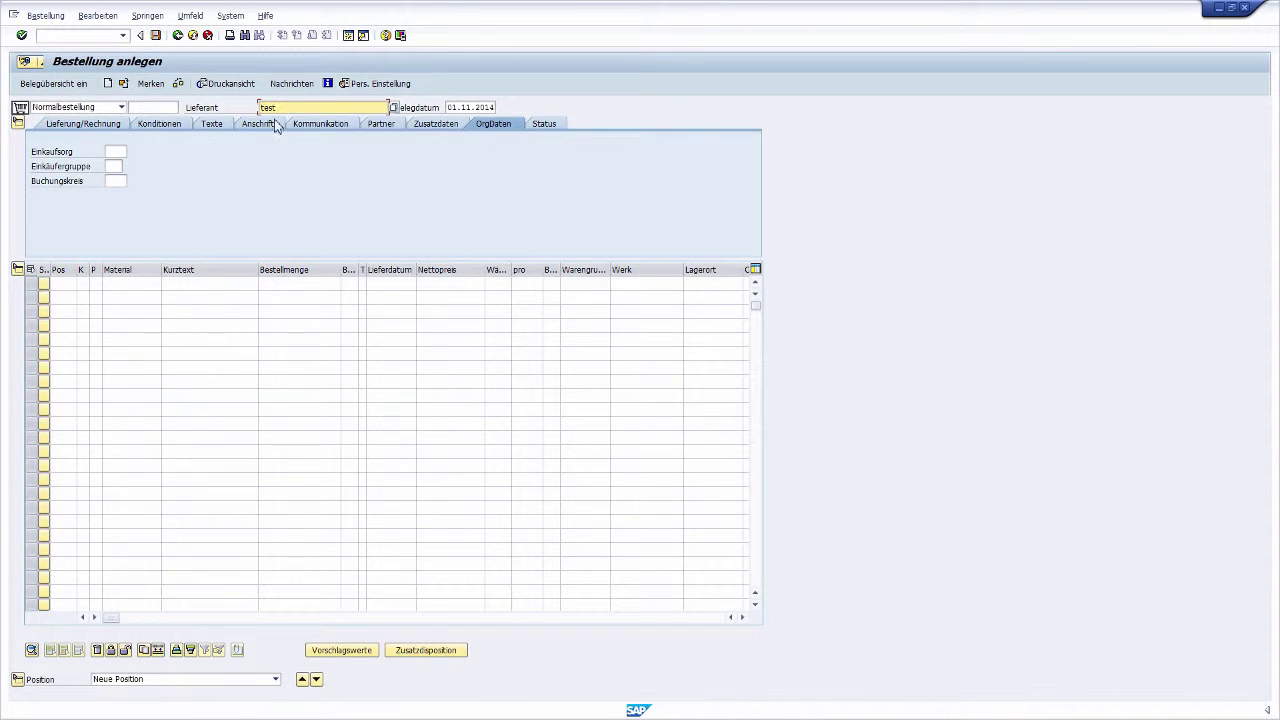
pyautogui.click(117, 152)
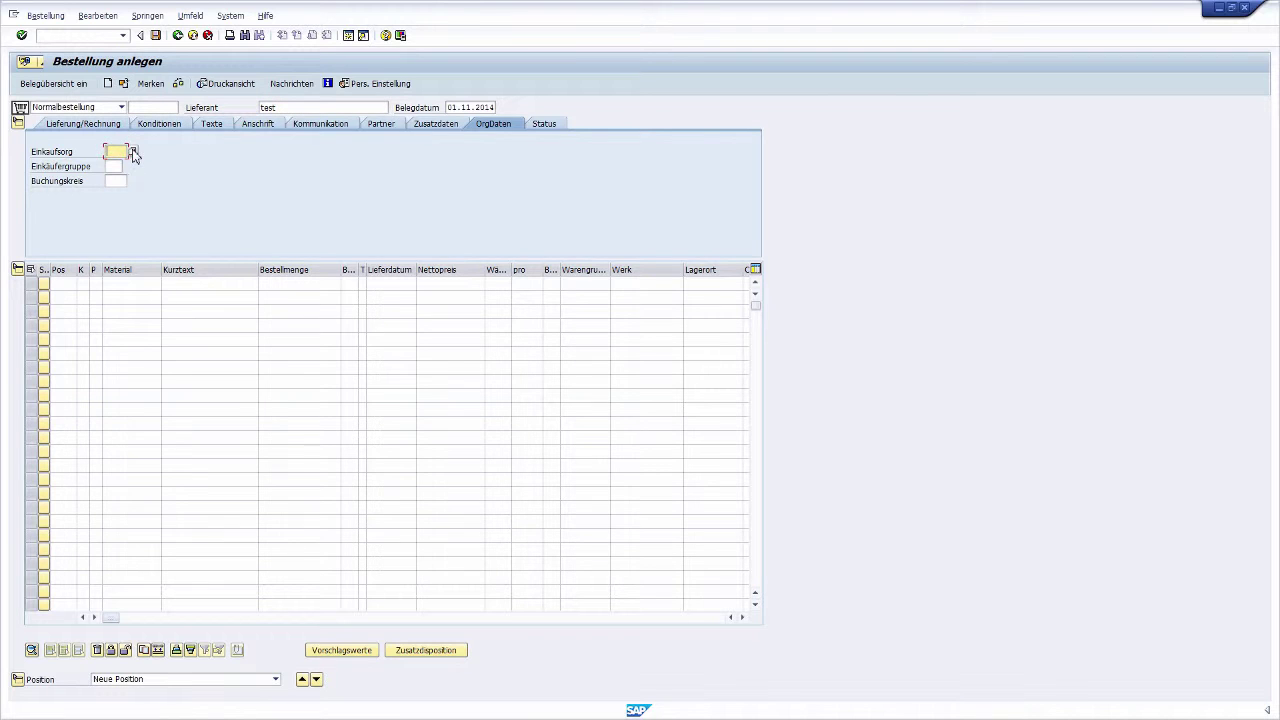
pyautogui.click(134, 152)
pyautogui.click(130, 245)
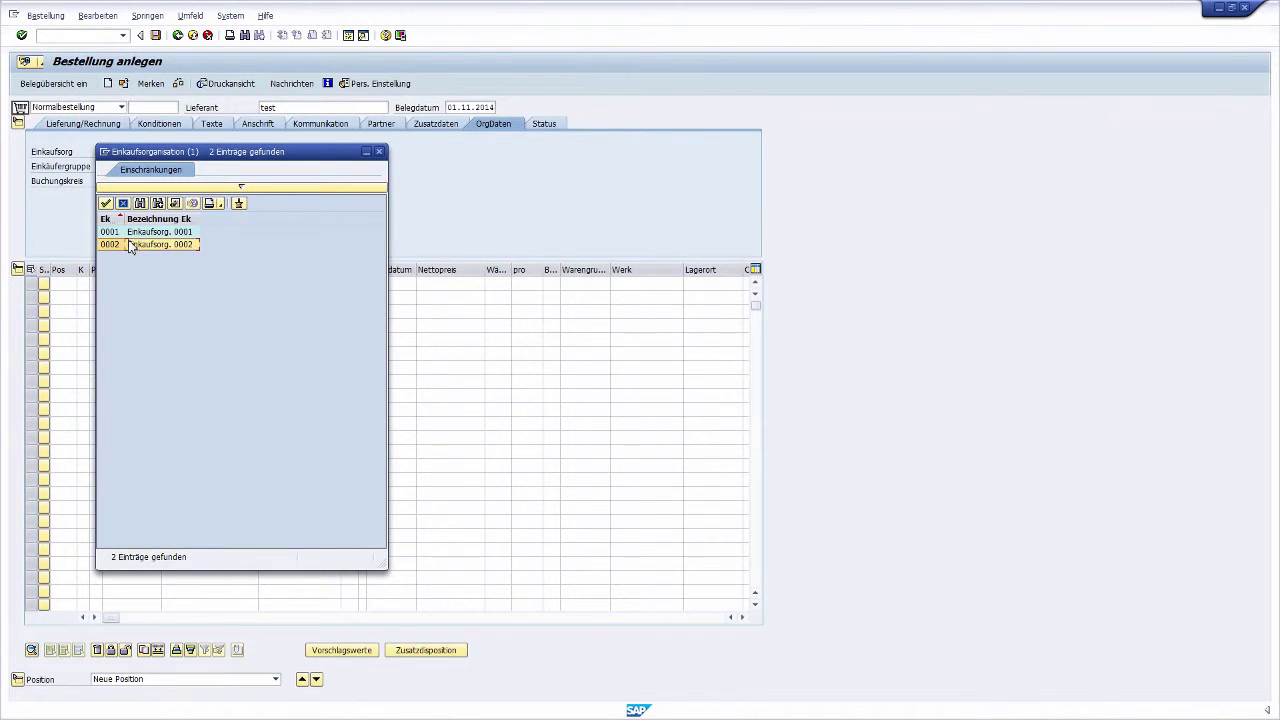
pyautogui.doubleClick(130, 245)
# Assign purchasing group 001 (Einkäufer 1) and company code 0400 (Musterindustrie GmbH) to the order.
pyautogui.click(117, 166)
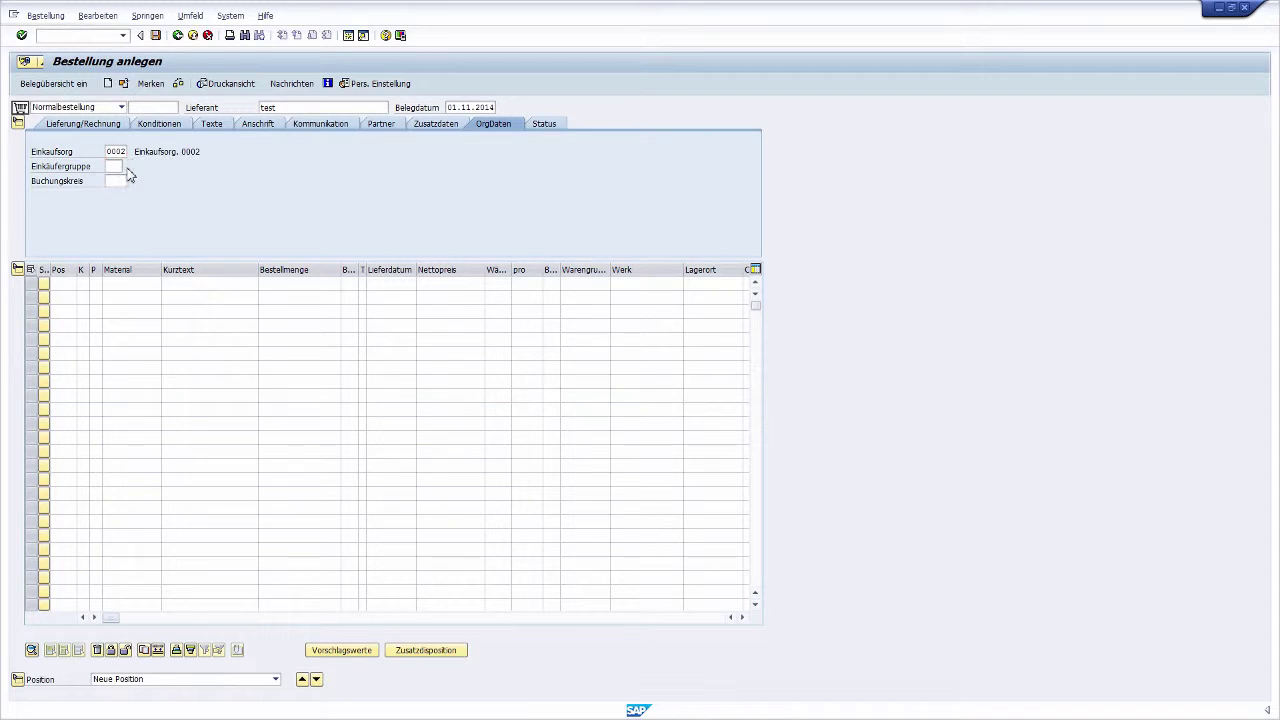
pyautogui.click(128, 167)
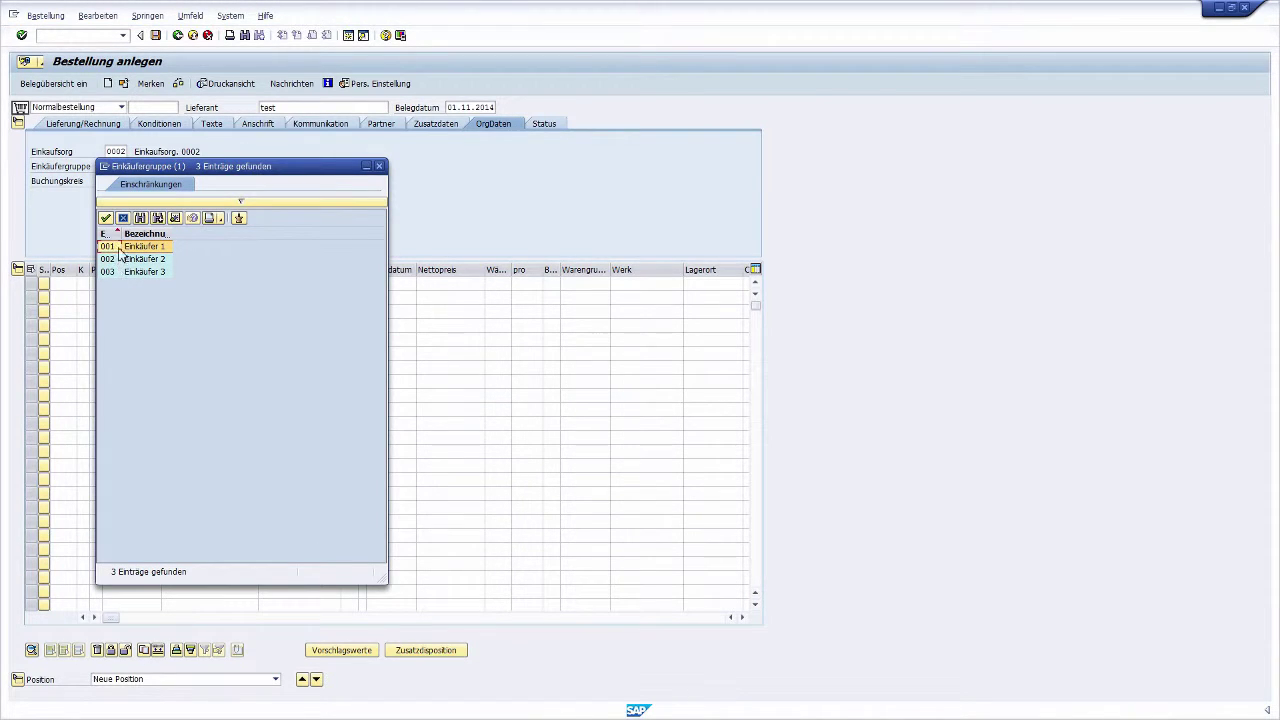
pyautogui.doubleClick(120, 247)
pyautogui.click(117, 181)
pyautogui.click(131, 181)
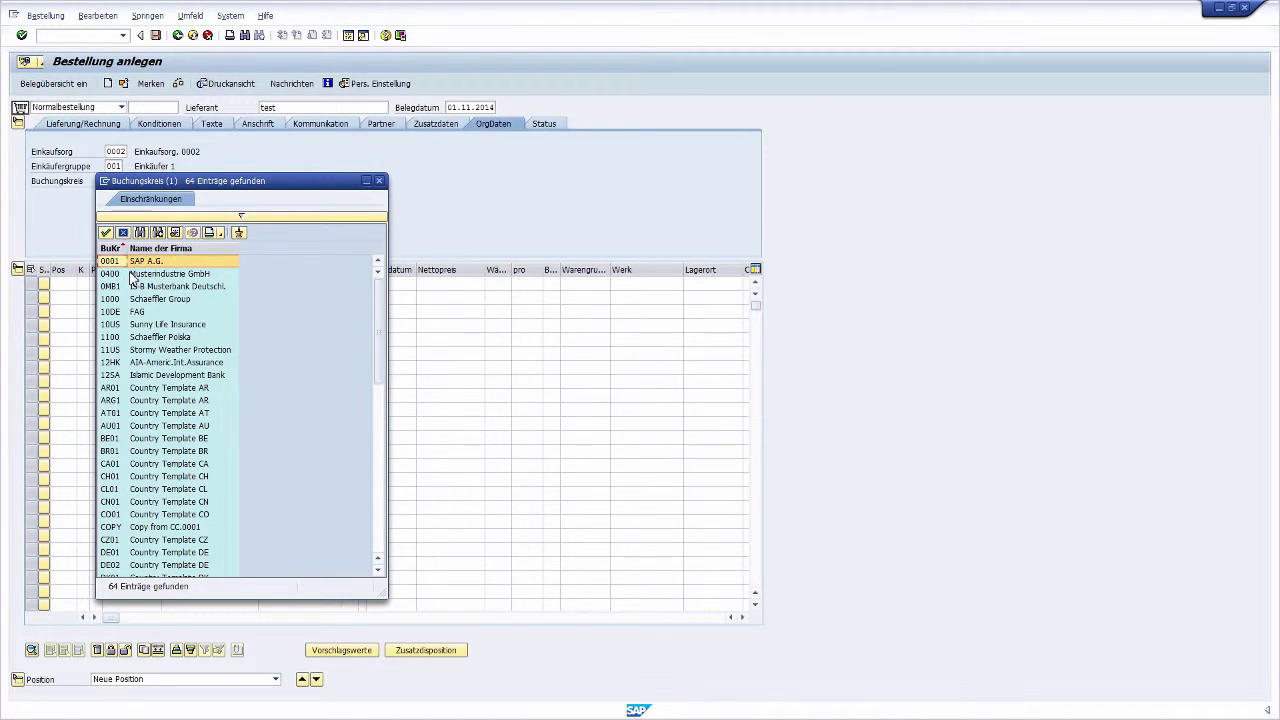
pyautogui.doubleClick(131, 274)
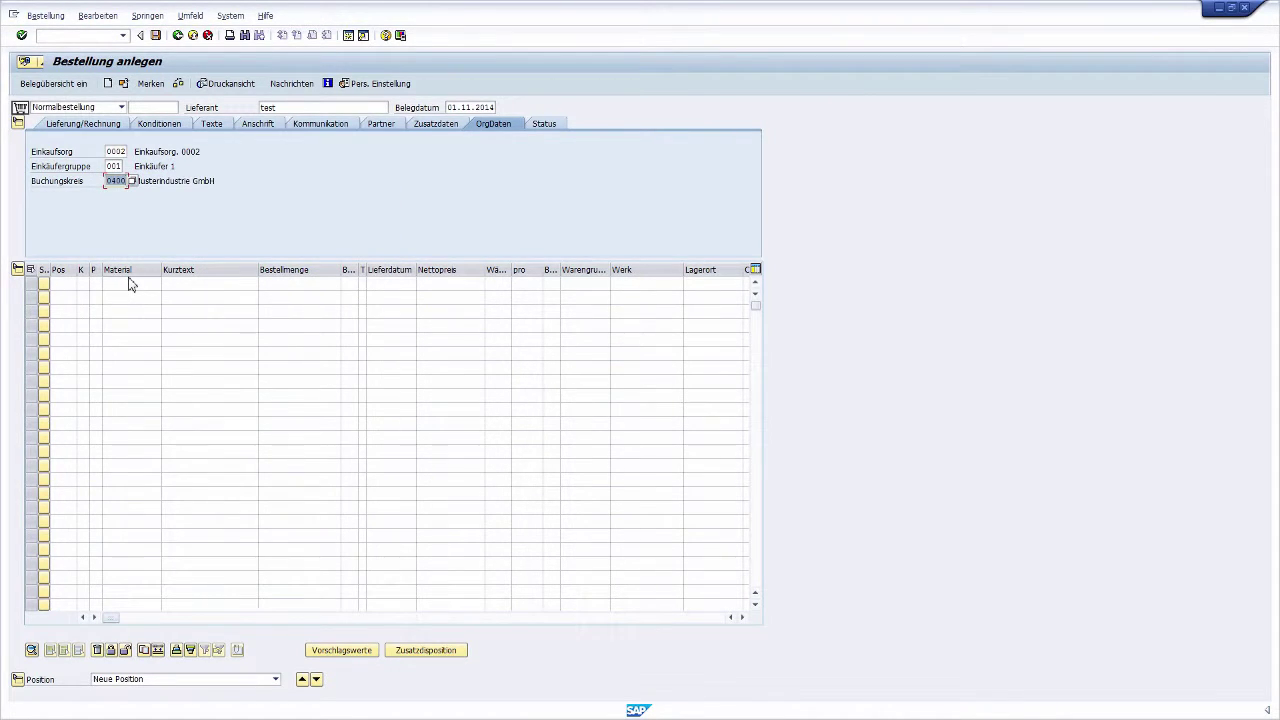
# Enter material CRUDE OIL_USD with an order quantity of 50 in the first item row.
pyautogui.click(131, 283)
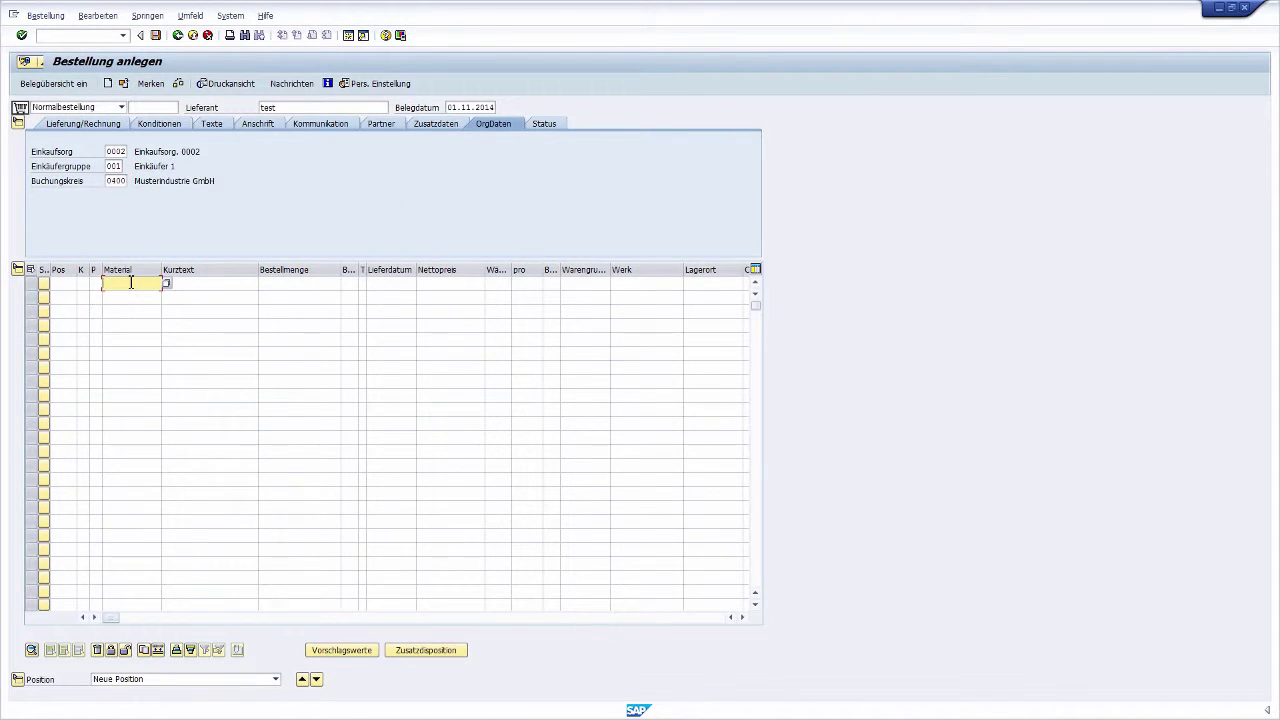
pyautogui.press('Down')
pyautogui.press('Return')
pyautogui.press('Tab')
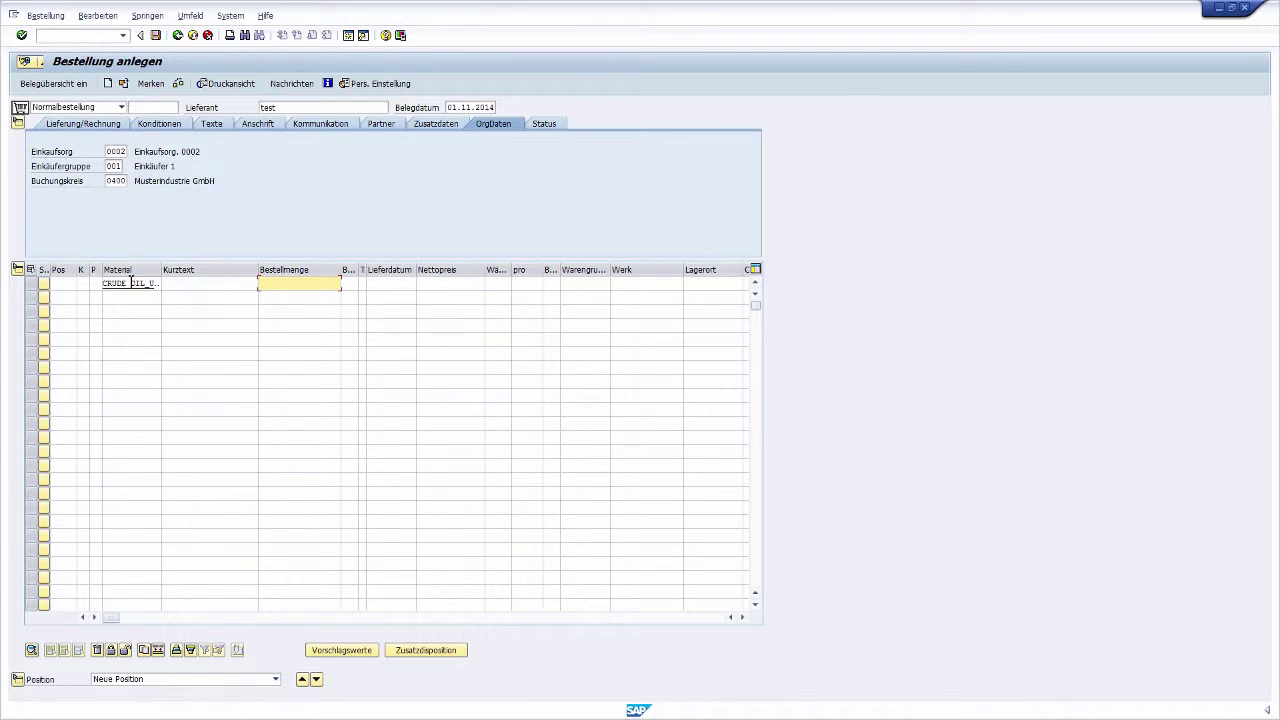
pyautogui.press('Tab')
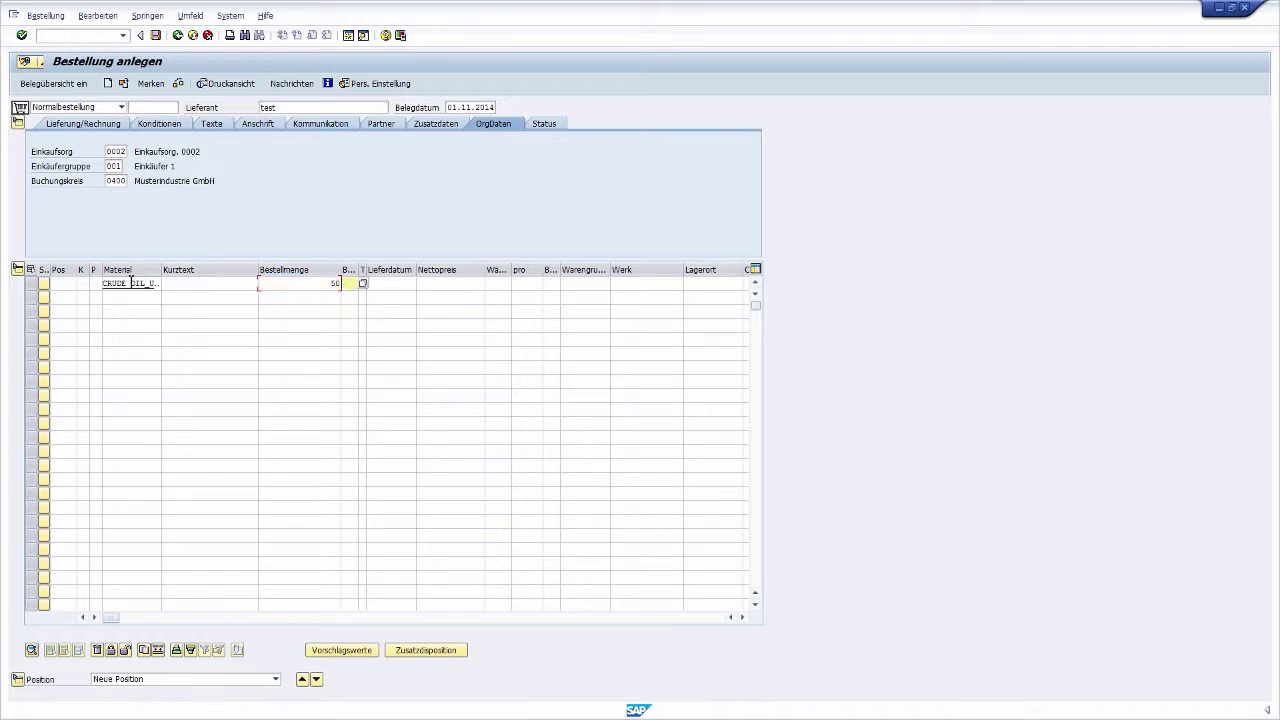
pyautogui.press('Tab')
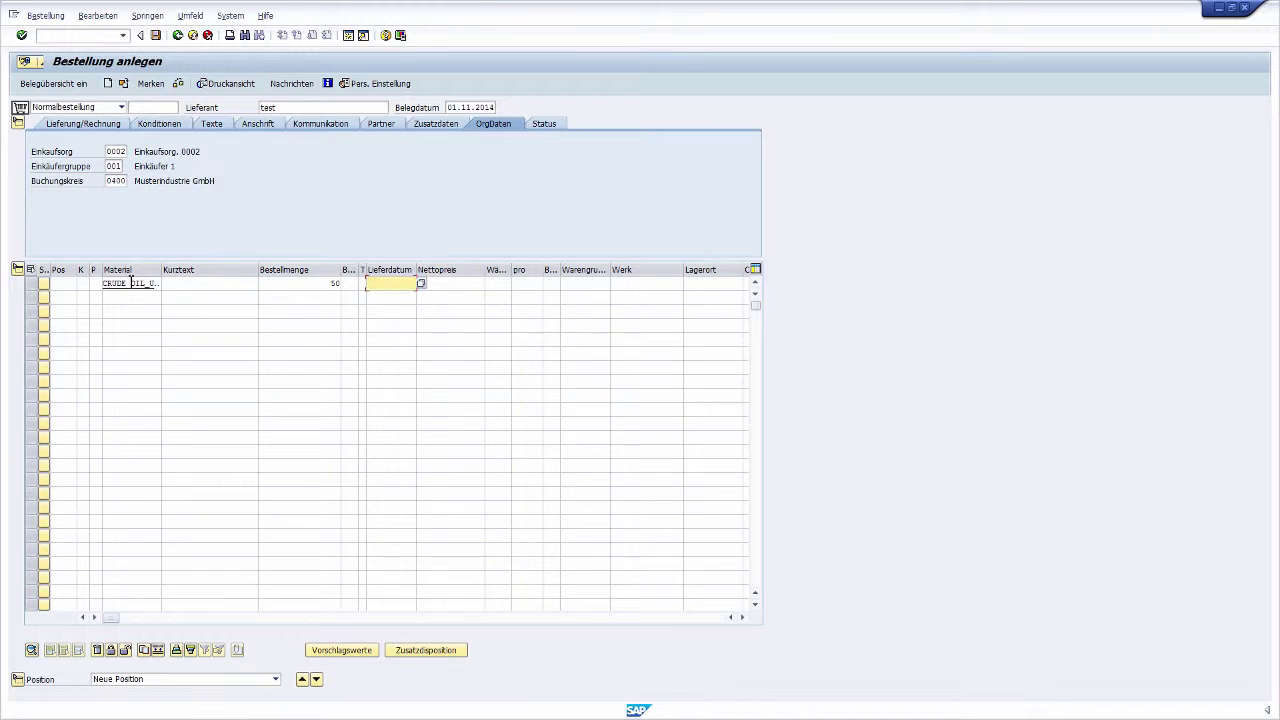
# Set the item's delivery date to 05.01.2015 and its net price to 84 USD.
pyautogui.write('05')
pyautogui.press('Down')
pyautogui.press('Return')
pyautogui.press('Tab')
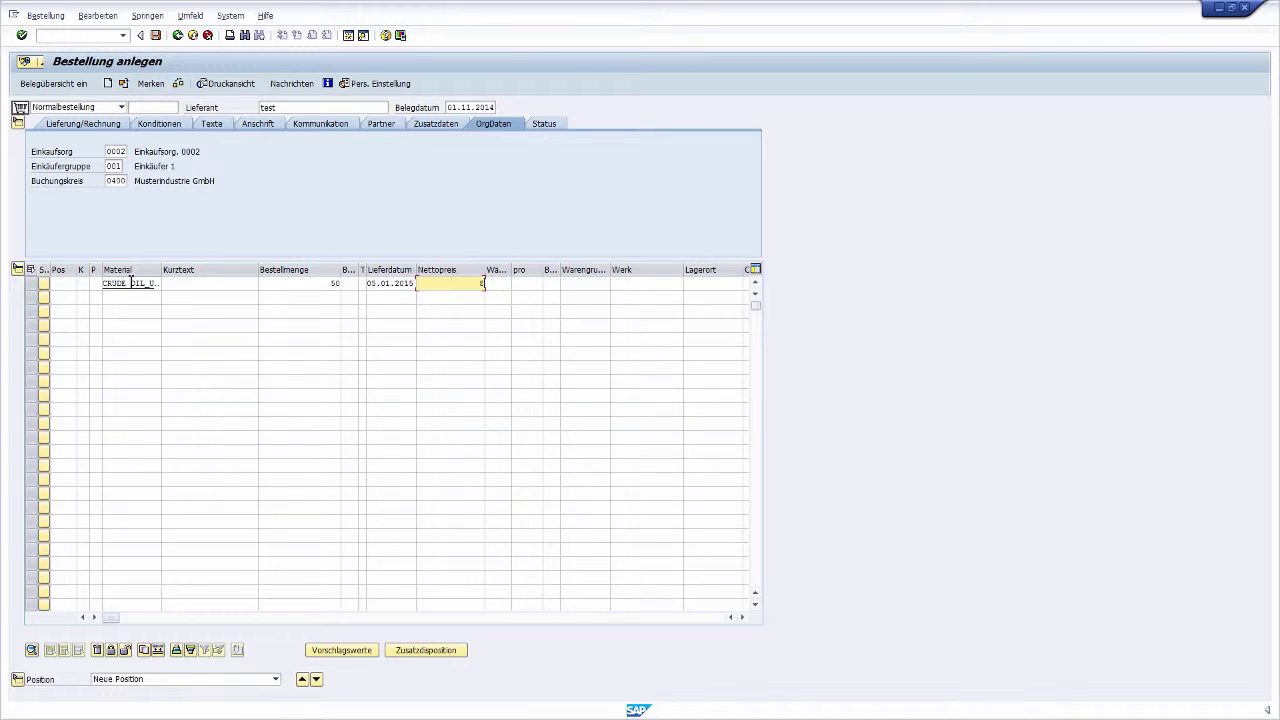
pyautogui.press('Tab')
pyautogui.press('Tab')
pyautogui.press('Tab')
pyautogui.press('Tab')
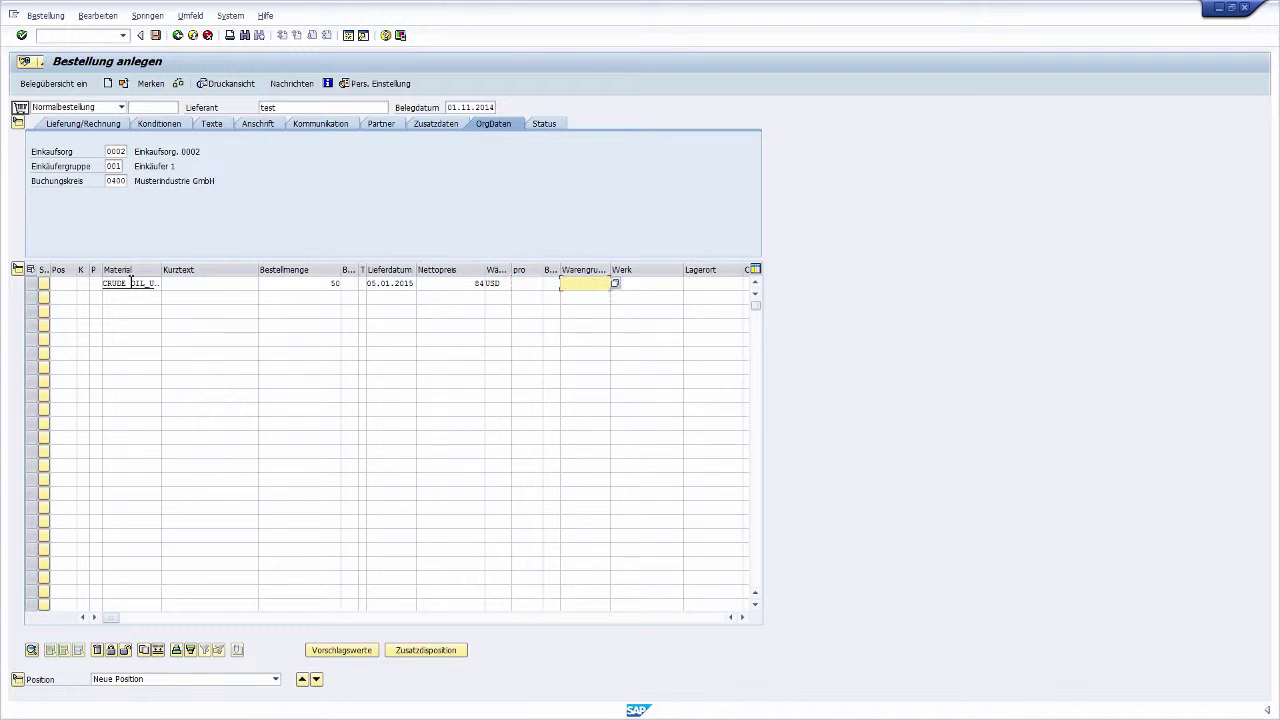
# Assign storage location 0001 (Lager 0001) of plant 0002 to the crude oil item.
pyautogui.click(722, 284)
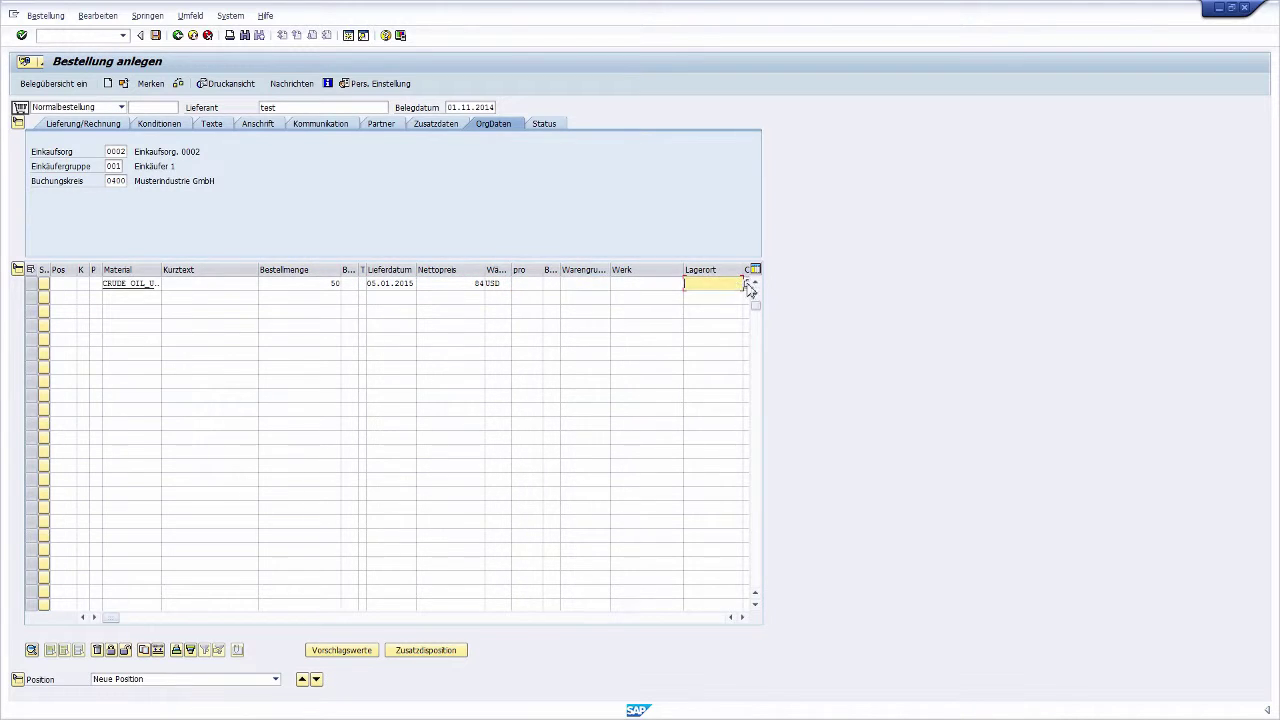
pyautogui.click(746, 285)
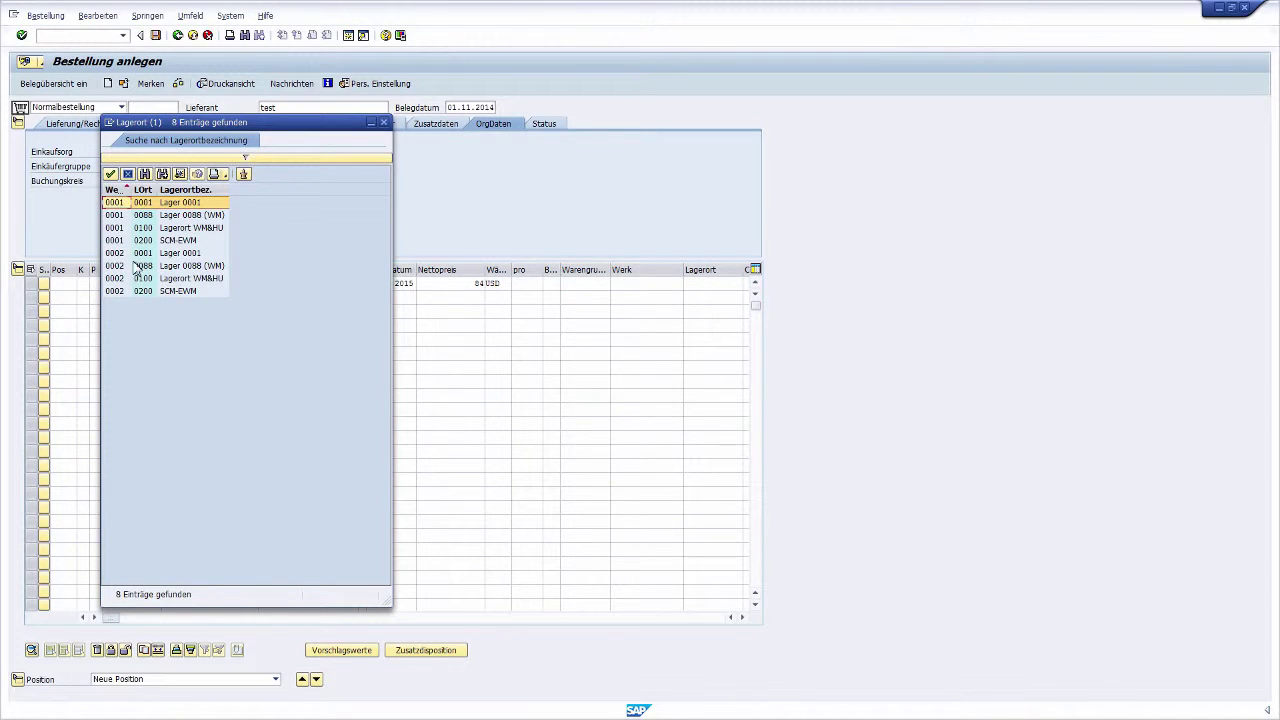
pyautogui.click(118, 262)
pyautogui.doubleClick(118, 262)
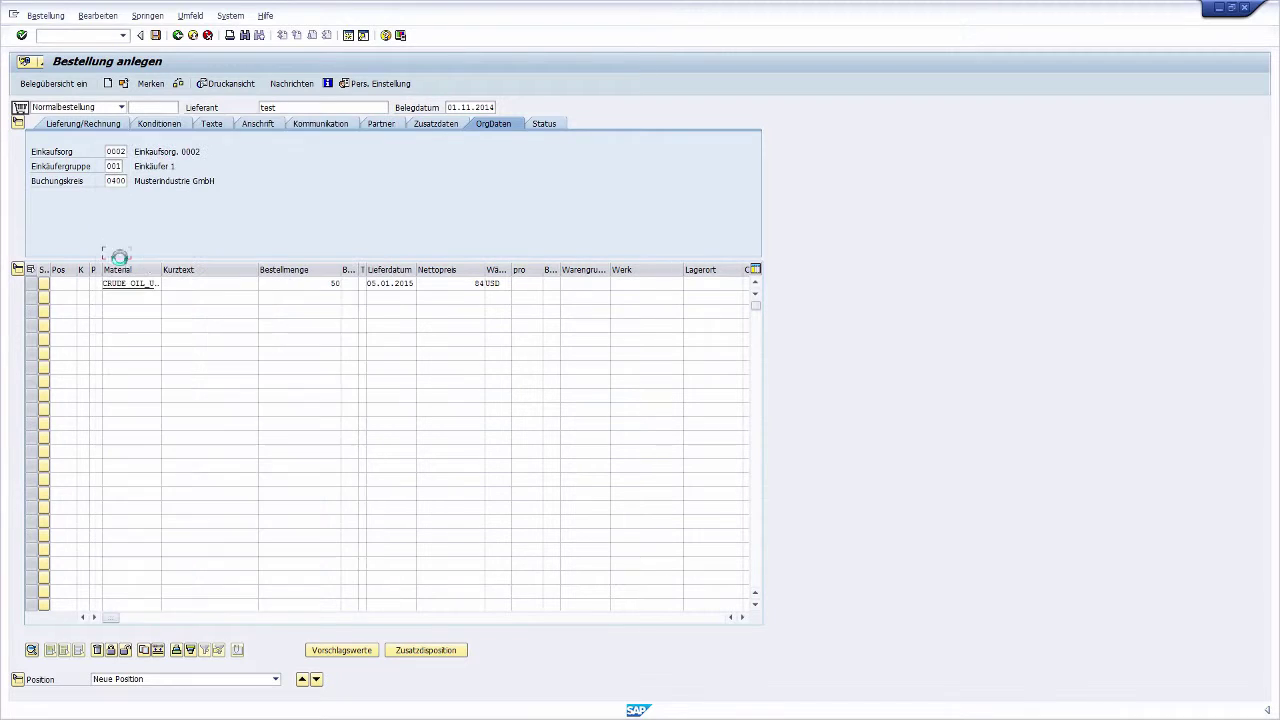
pyautogui.press('F4')
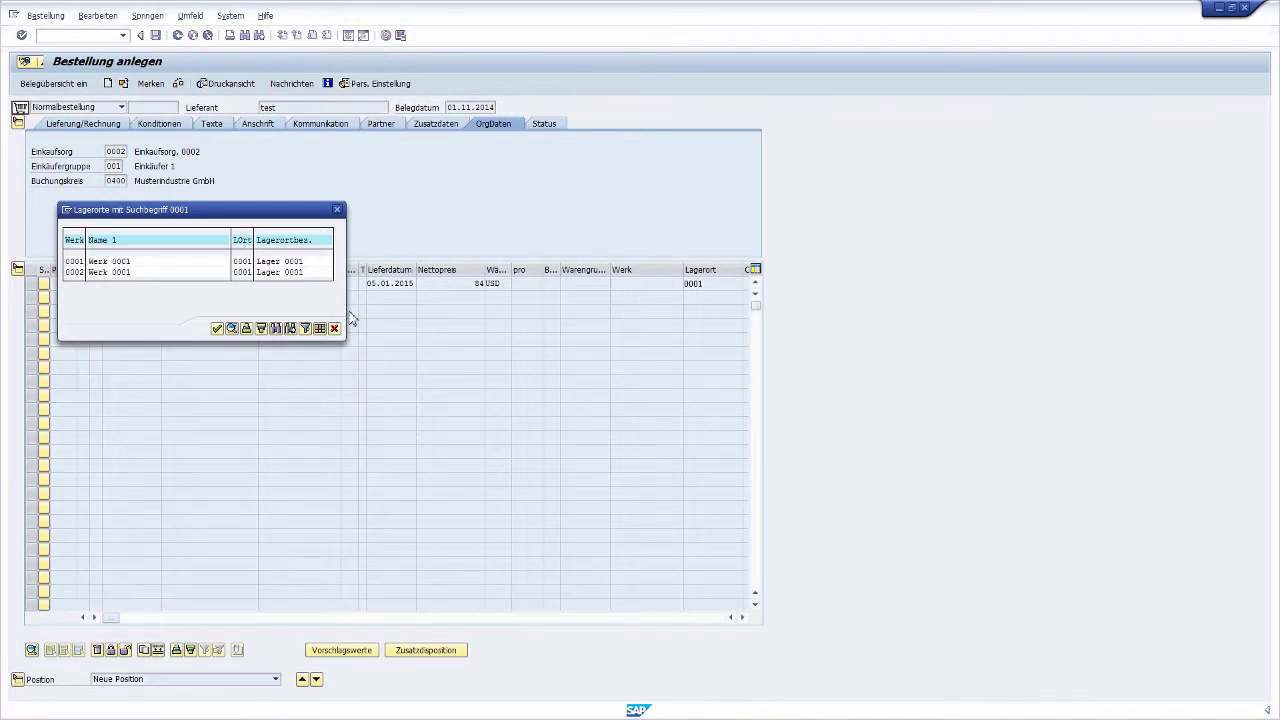
pyautogui.doubleClick(70, 272)
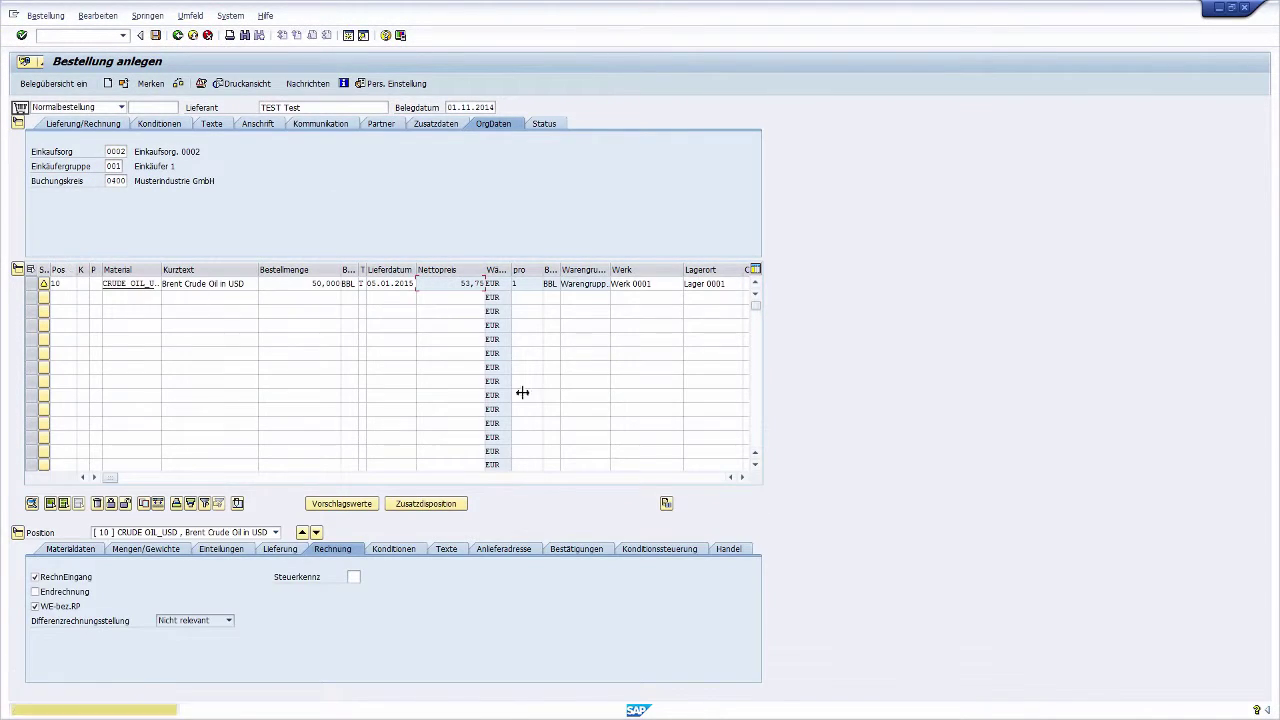
pyautogui.moveTo(741, 479); pyautogui.dragTo(741, 479)
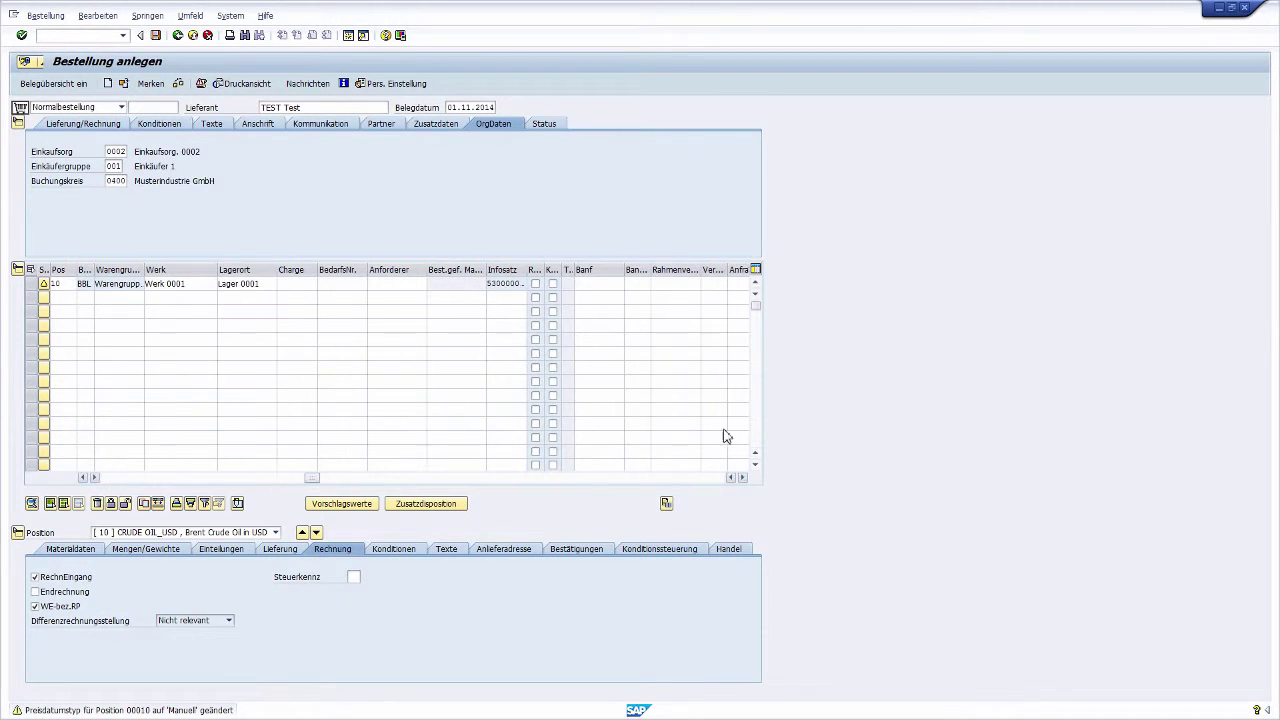
pyautogui.click(665, 285)
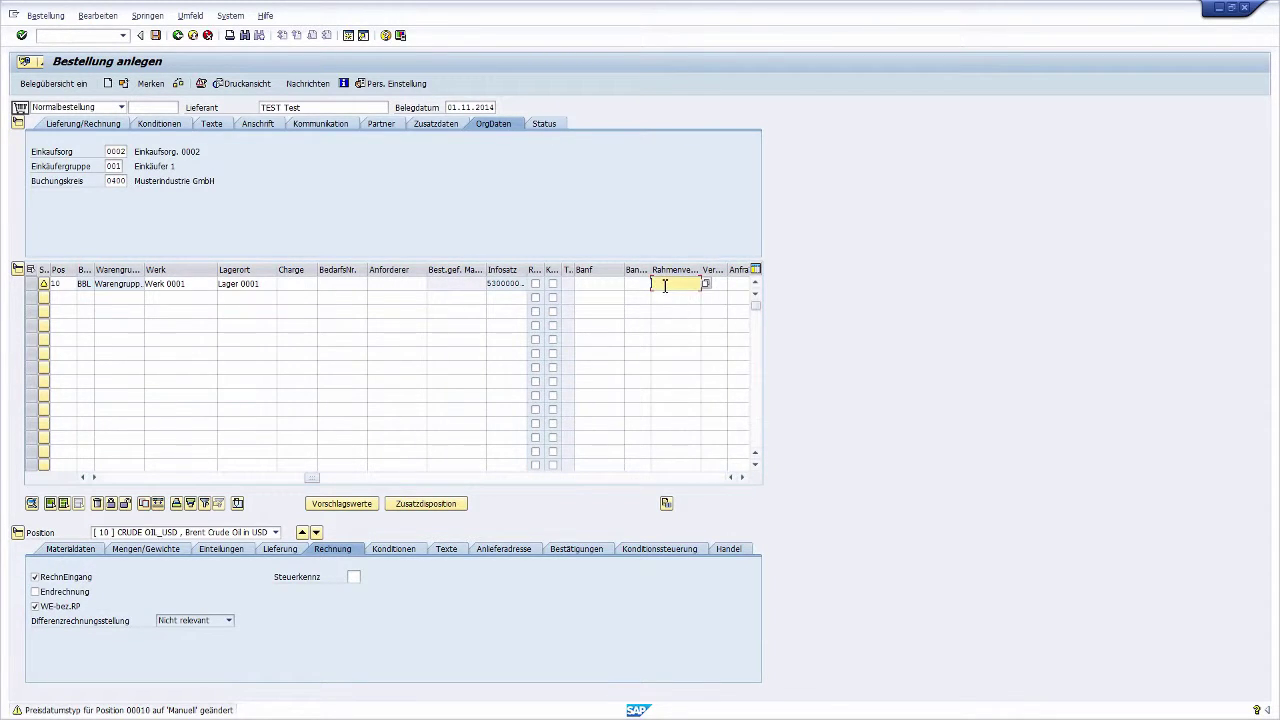
pyautogui.write('46')
pyautogui.press('Down')
pyautogui.press('Return')
# Save the purchase order despite the messages and exit order creation.
pyautogui.click(155, 35)
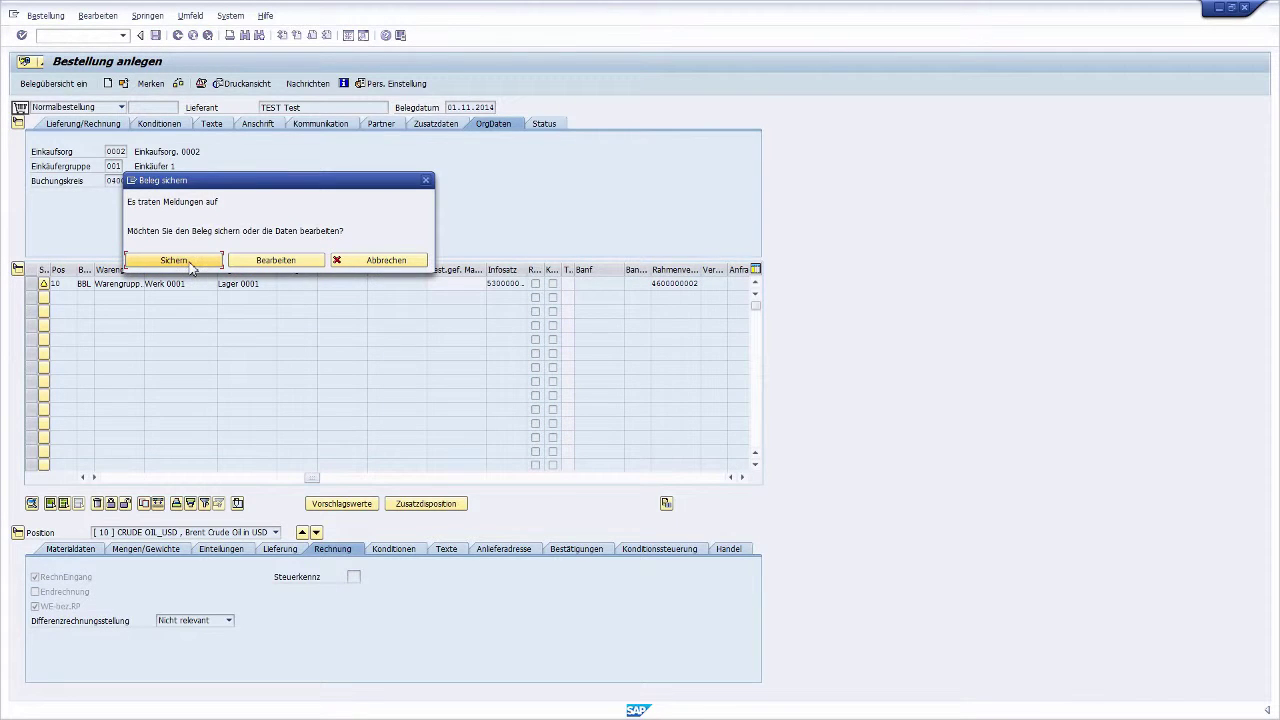
pyautogui.click(190, 262)
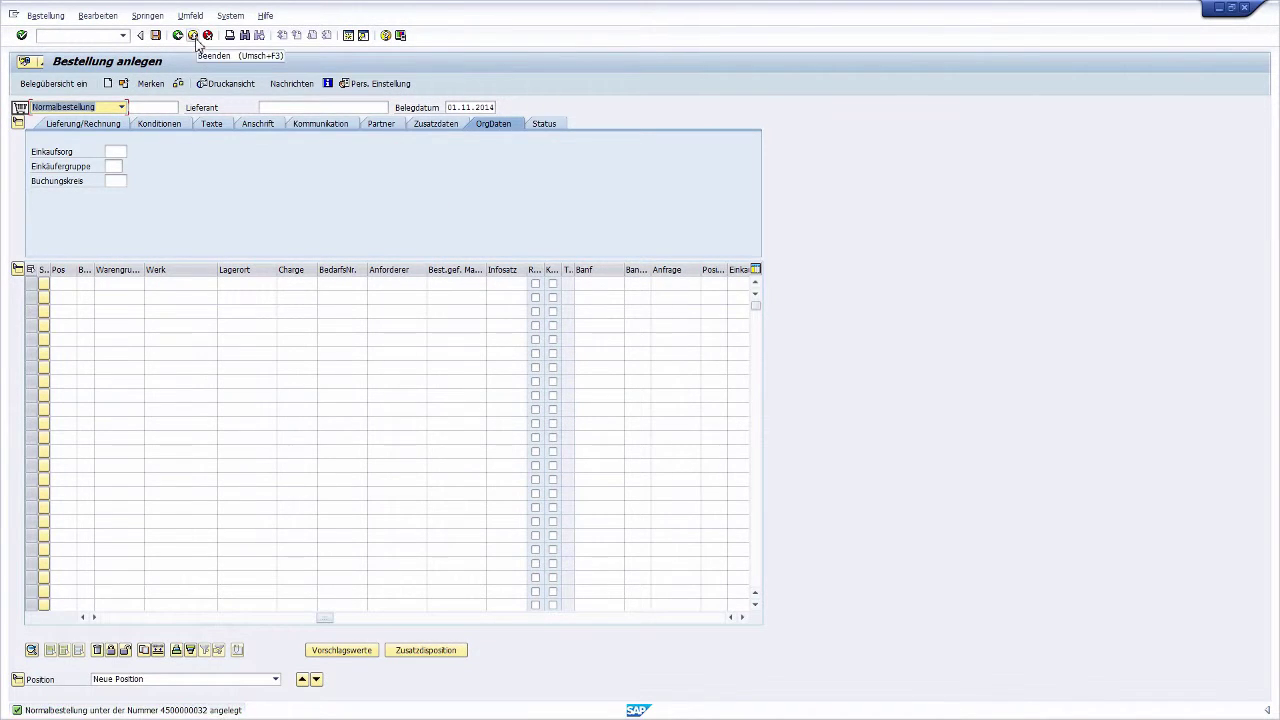
pyautogui.click(193, 36)
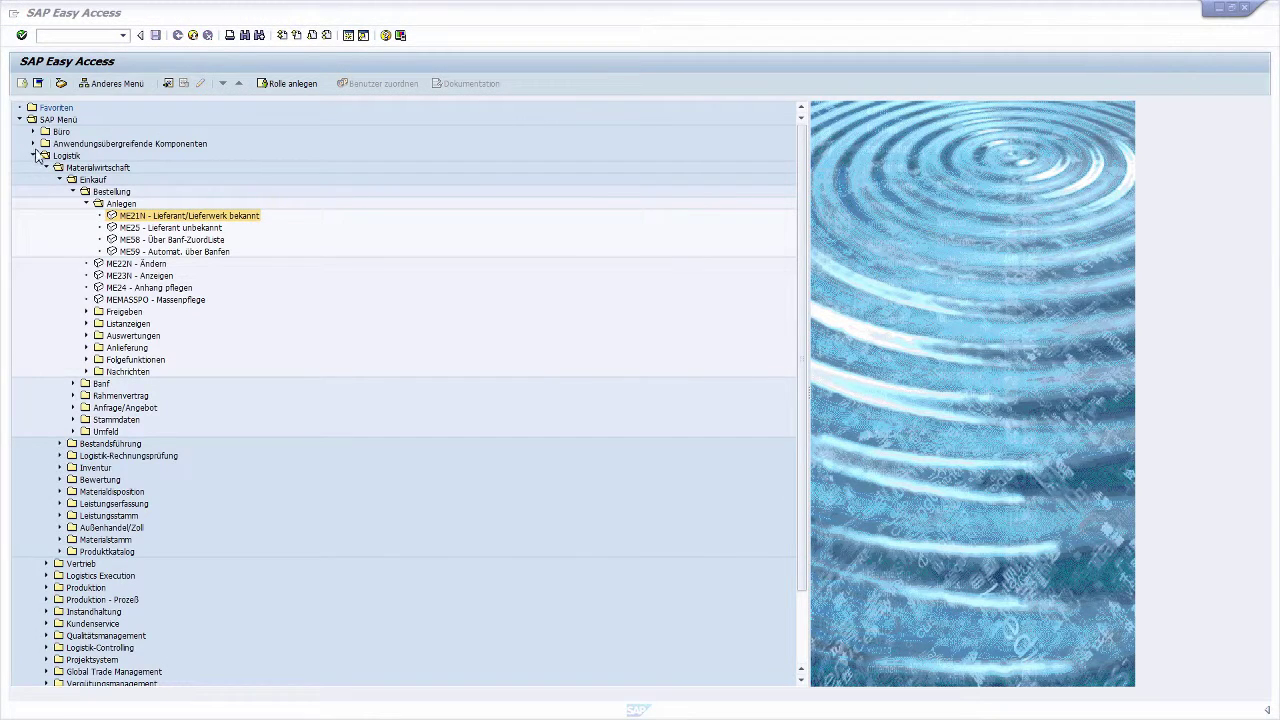
# Open the raw exposure overview FTREX2 under Financial Risk Management für Commodities, Exposure Management, in Rechnungswesen.
pyautogui.click(33, 155)
pyautogui.click(33, 168)
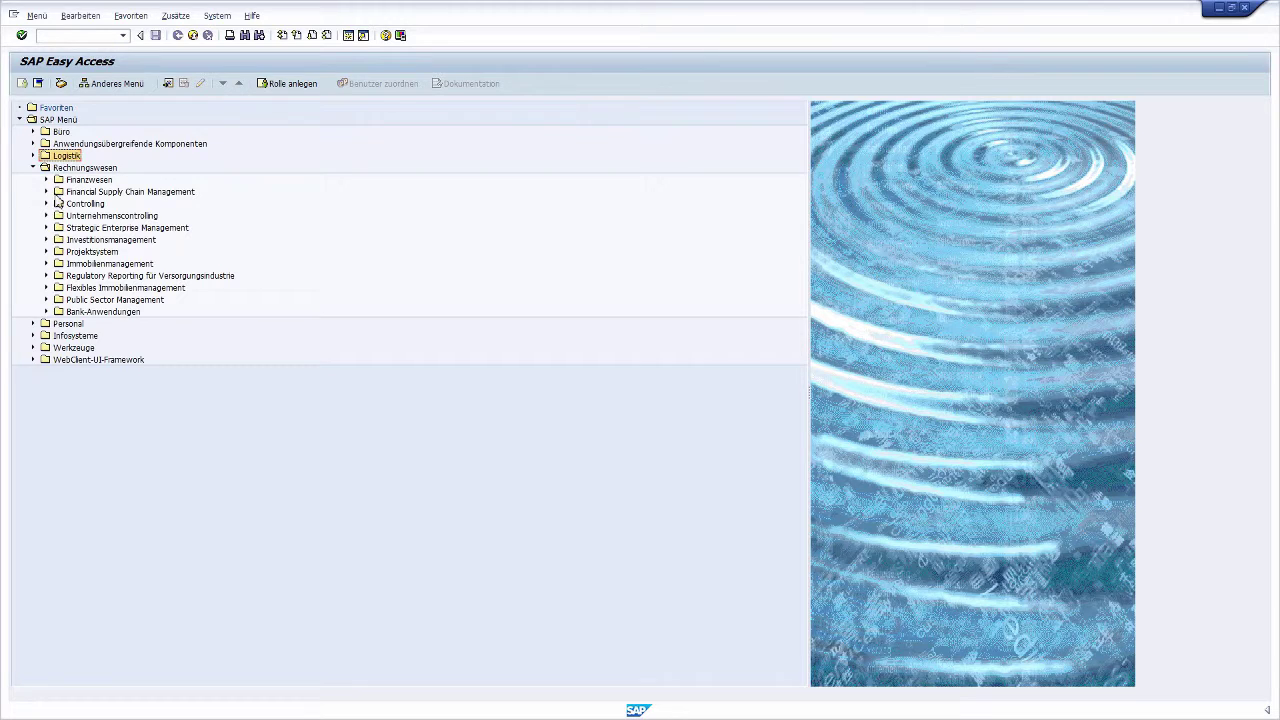
pyautogui.click(46, 191)
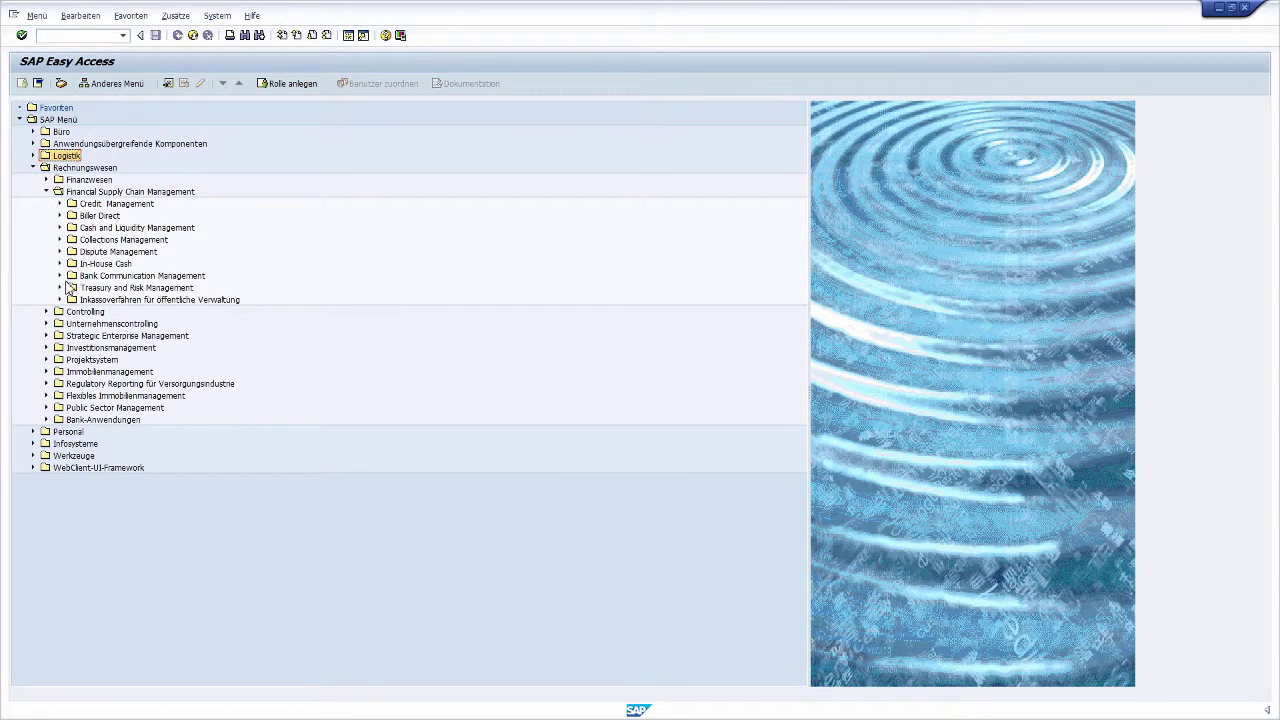
pyautogui.click(59, 288)
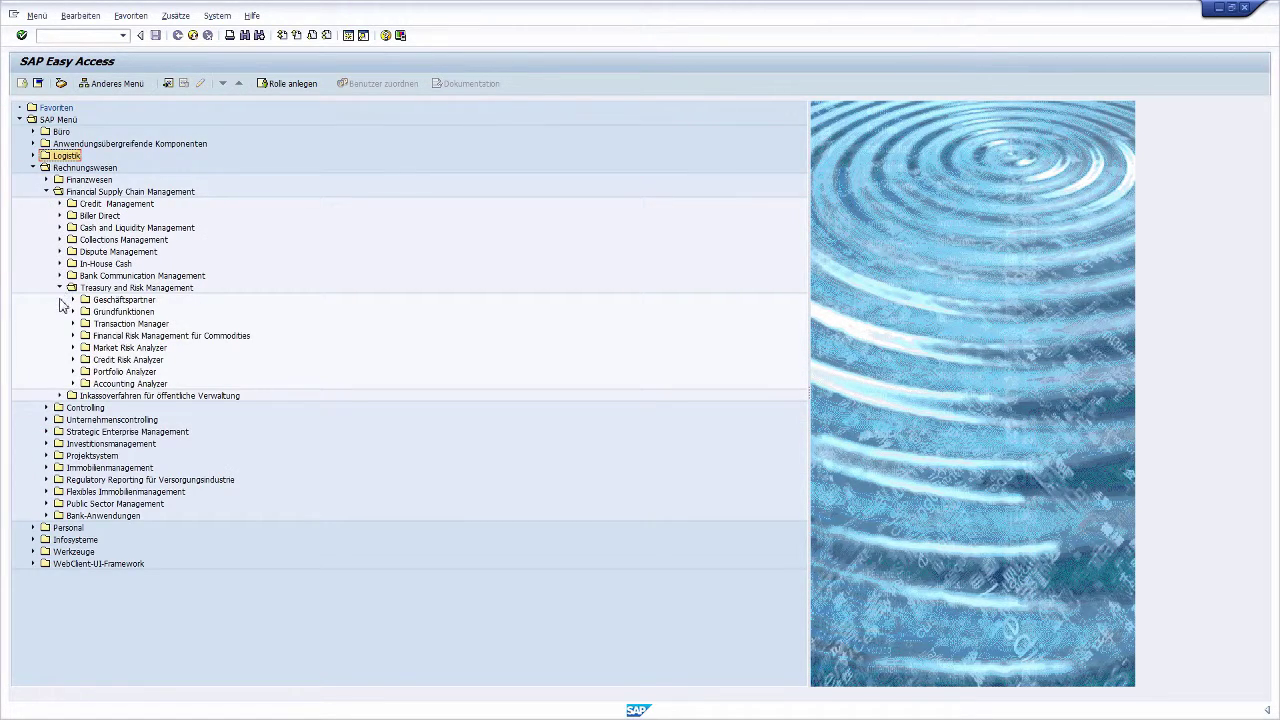
pyautogui.click(73, 336)
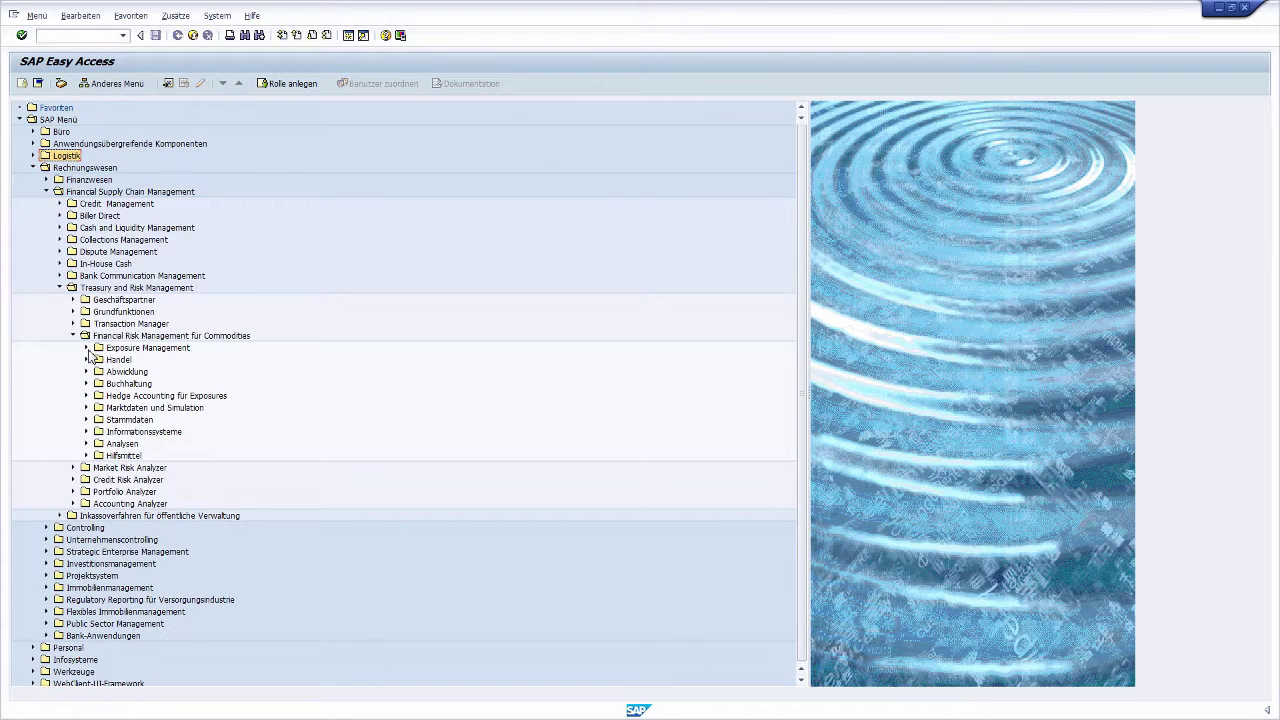
pyautogui.click(86, 349)
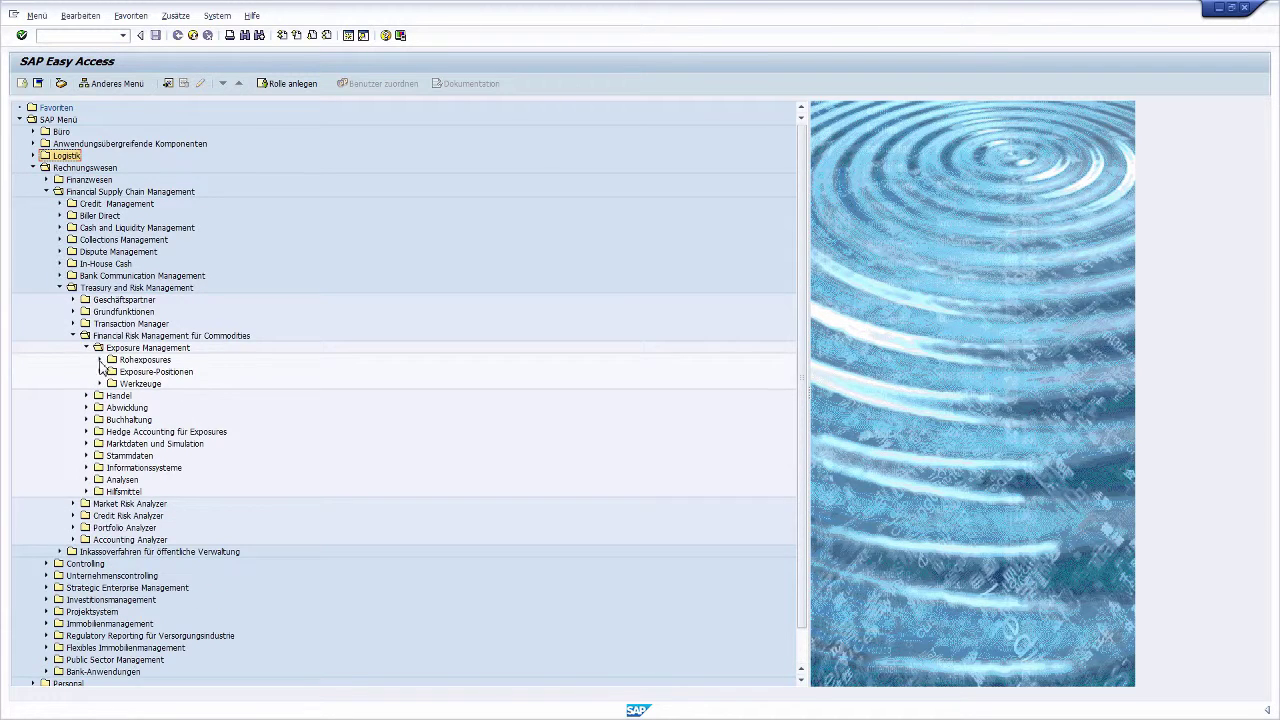
pyautogui.click(100, 361)
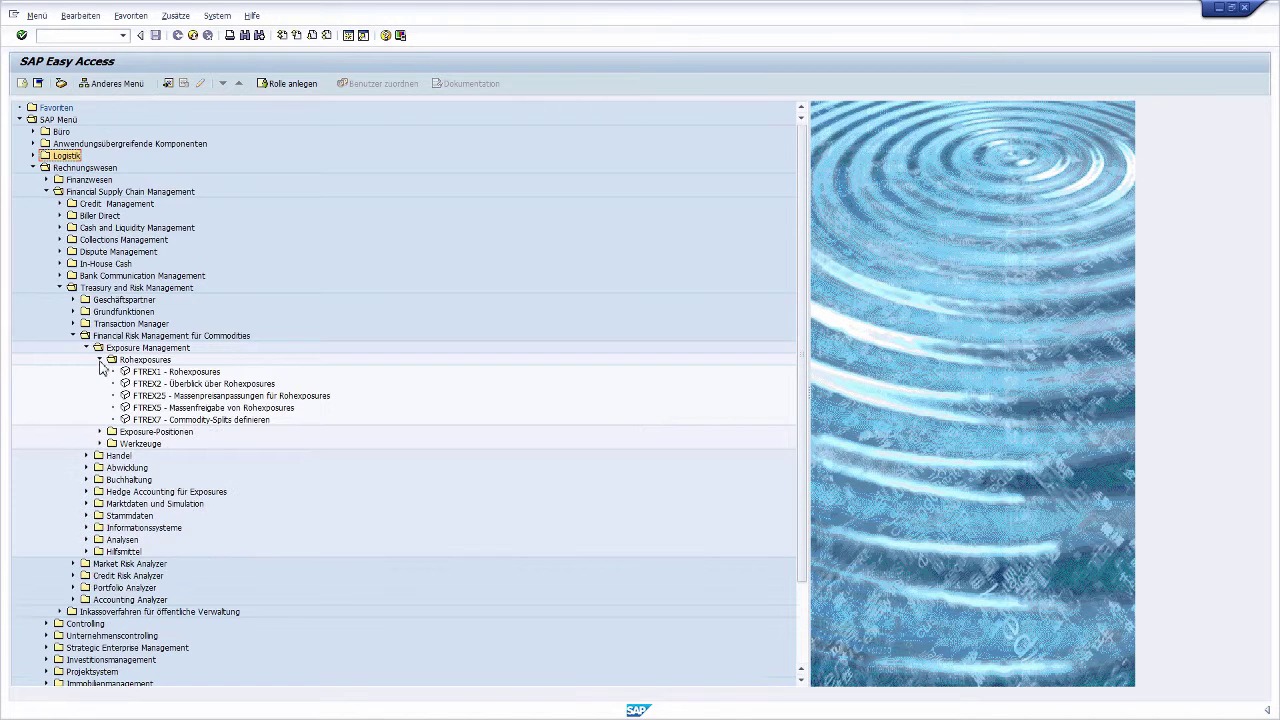
pyautogui.doubleClick(188, 385)
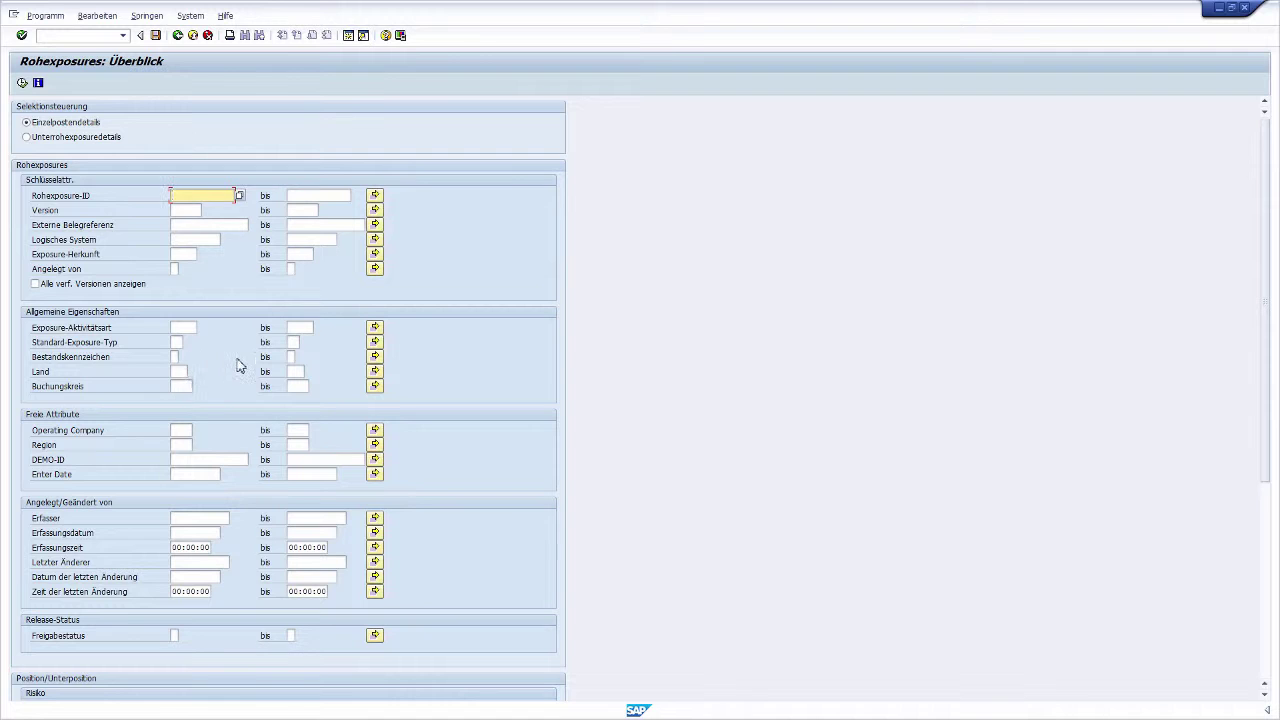
# Run the raw exposure overview without selection criteria and display the details of raw exposure 17.
pyautogui.press('F8')
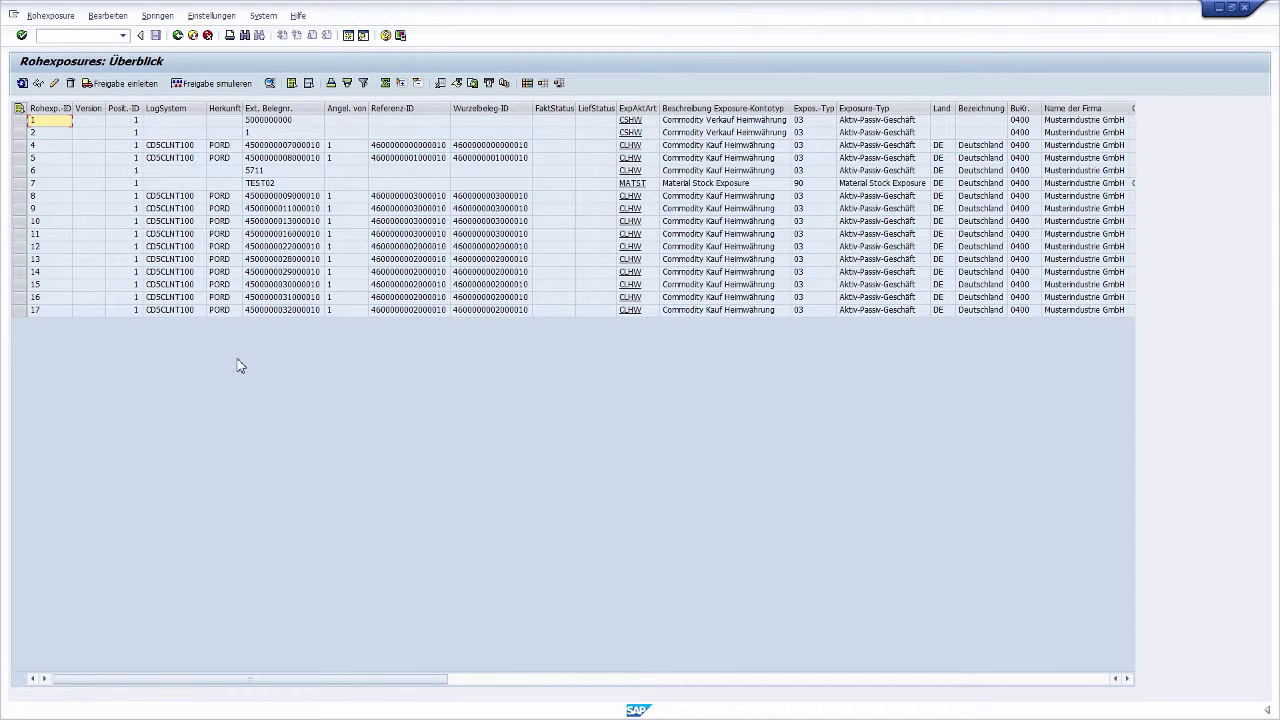
pyautogui.click(45, 311)
pyautogui.doubleClick(46, 311)
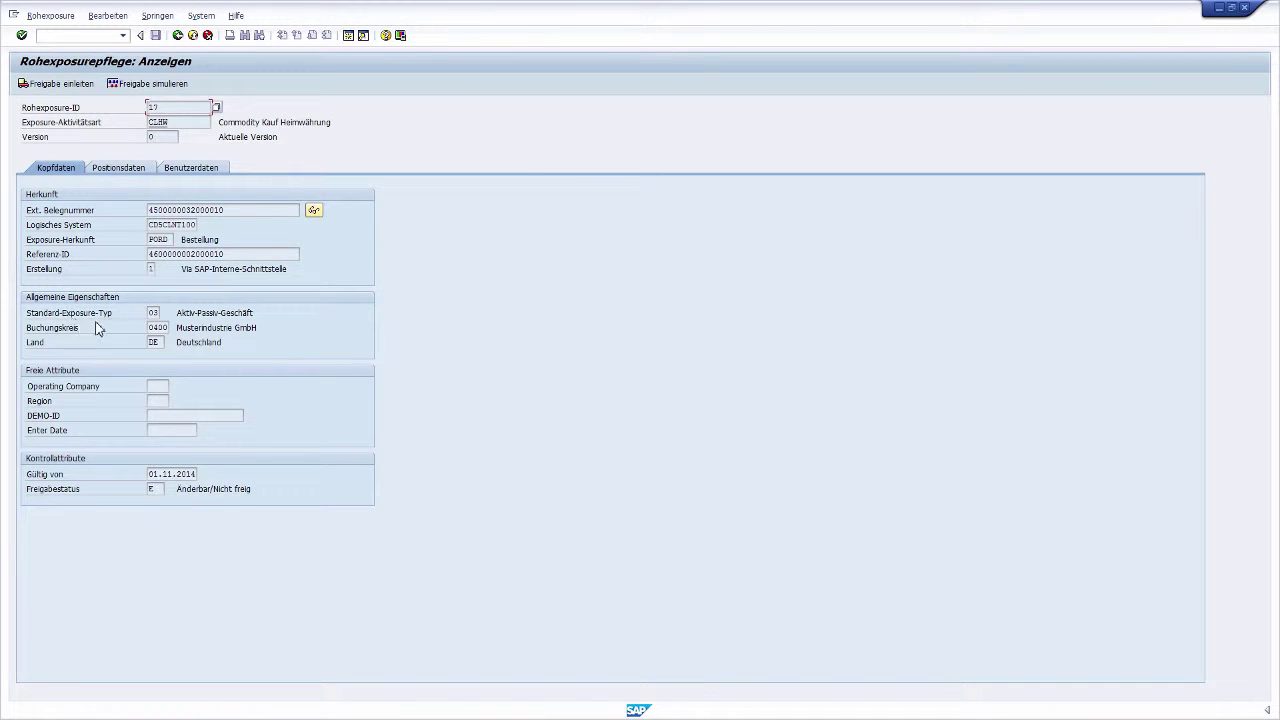
# Inspect the position data of raw exposure 17 and the master data of commodity COIL 02 LON, and return to the exposure.
pyautogui.click(118, 168)
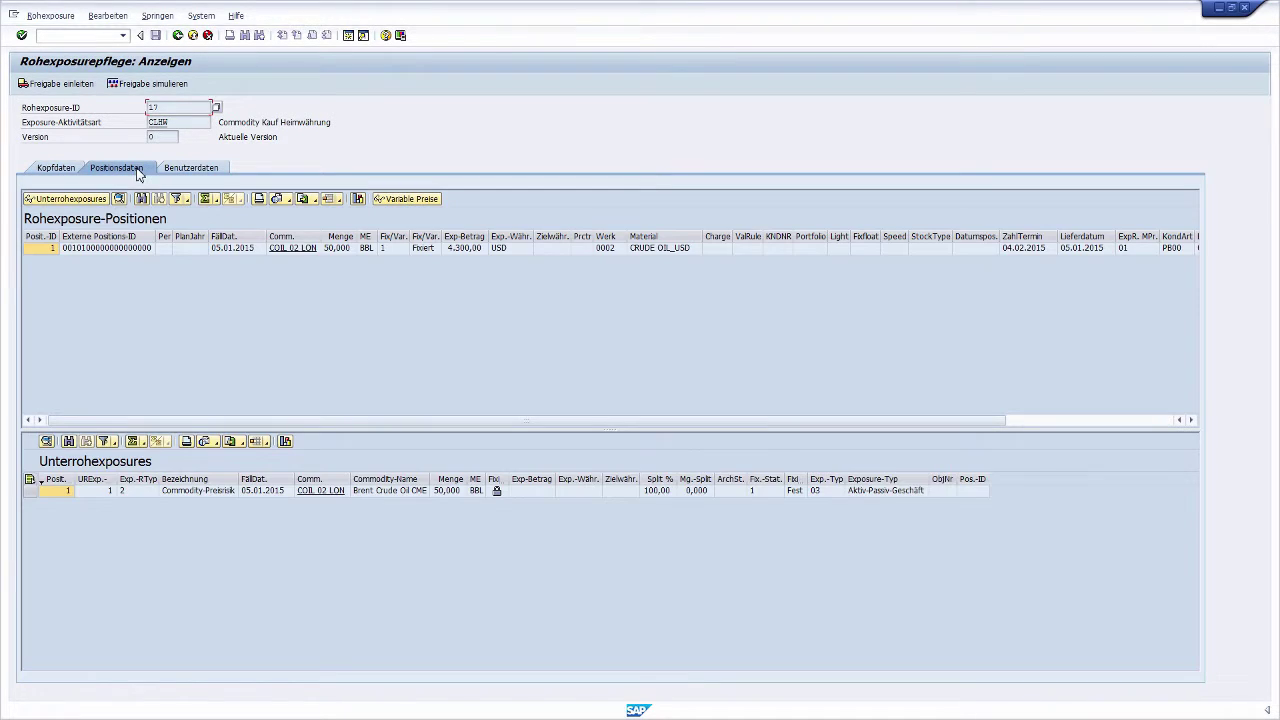
pyautogui.click(278, 252)
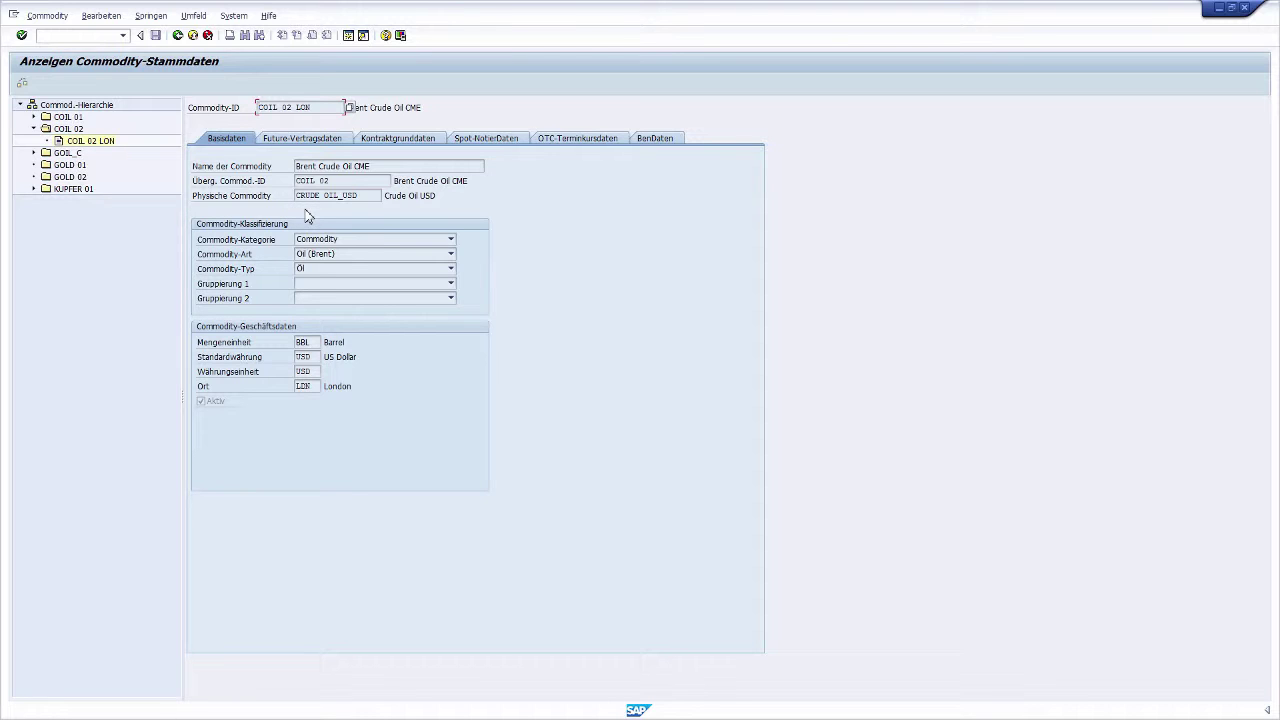
pyautogui.click(194, 37)
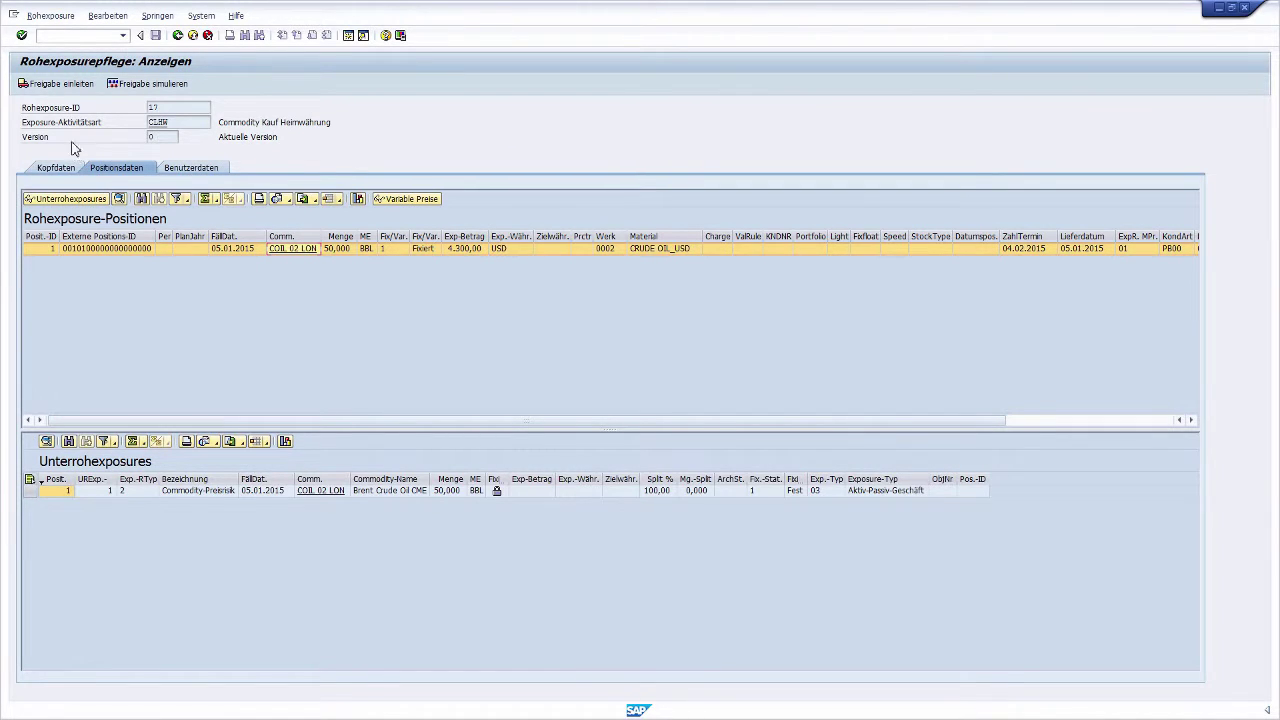
# Initiate the release of raw exposure 17 and check its release status in the raw exposure overview.
pyautogui.click(62, 86)
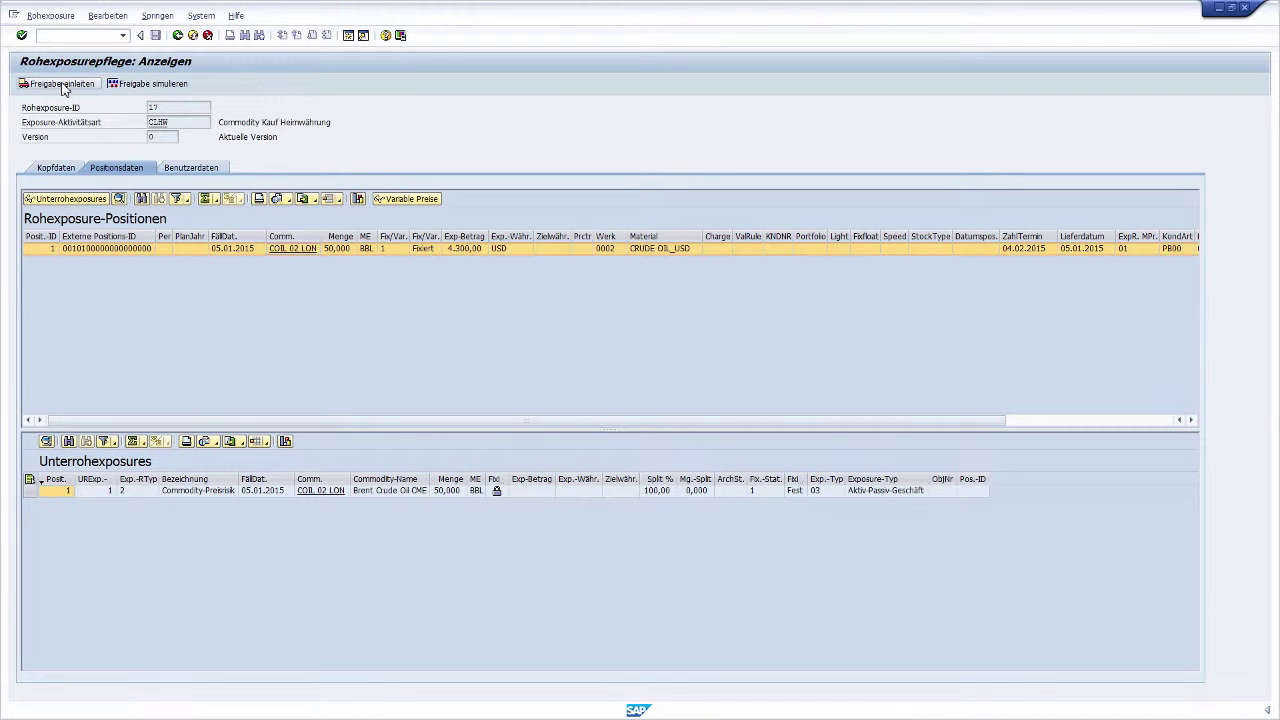
pyautogui.click(411, 431)
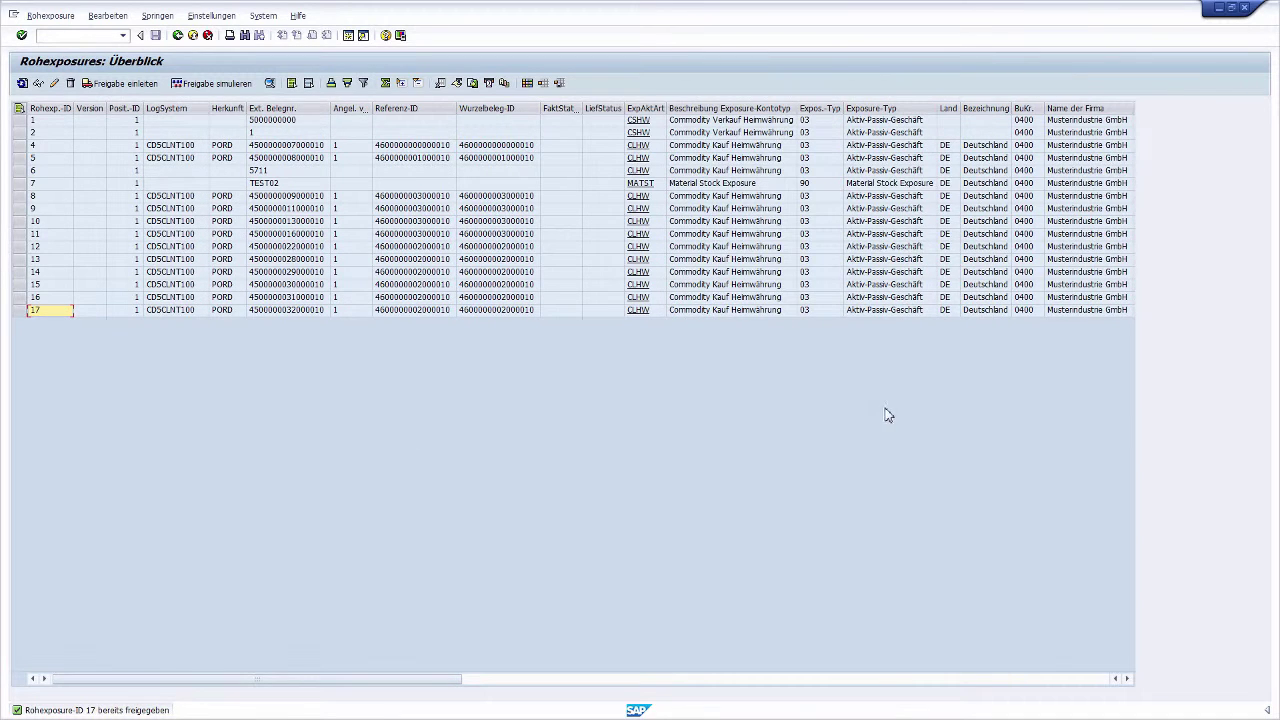
pyautogui.hscroll(5, 894, 390)
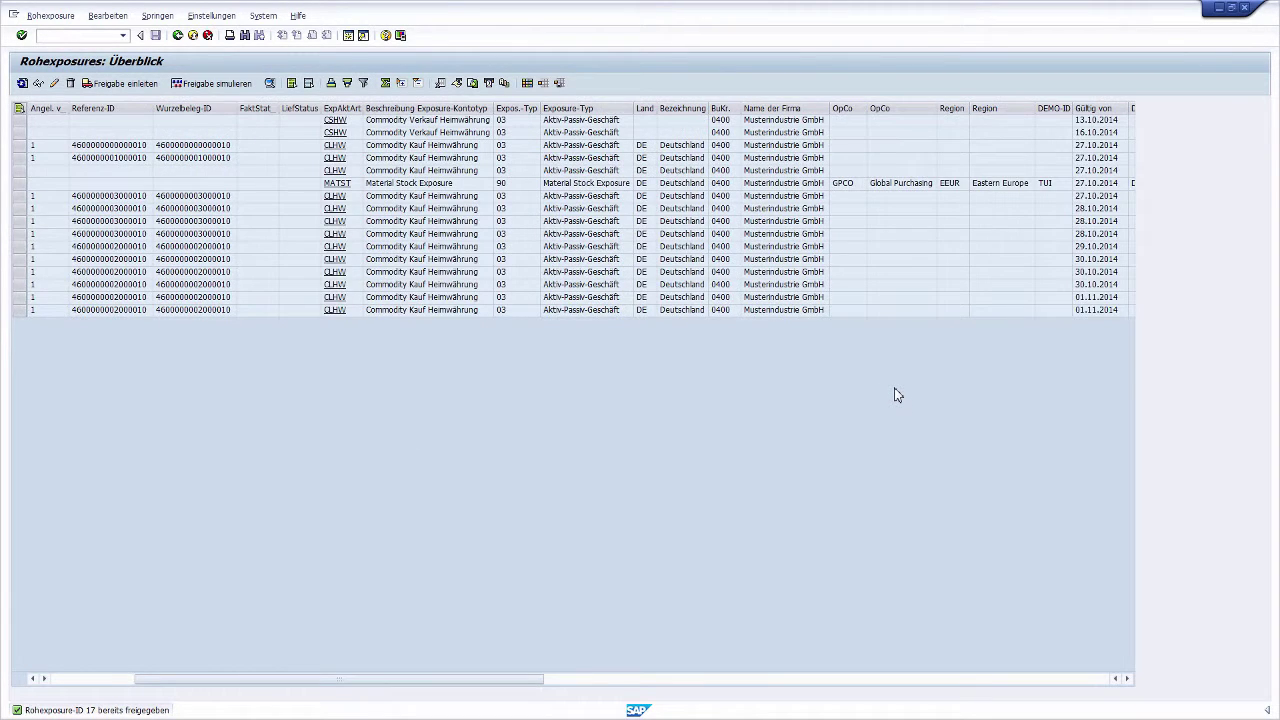
pyautogui.hscroll(3, 894, 388)
pyautogui.hscroll(2, 894, 387)
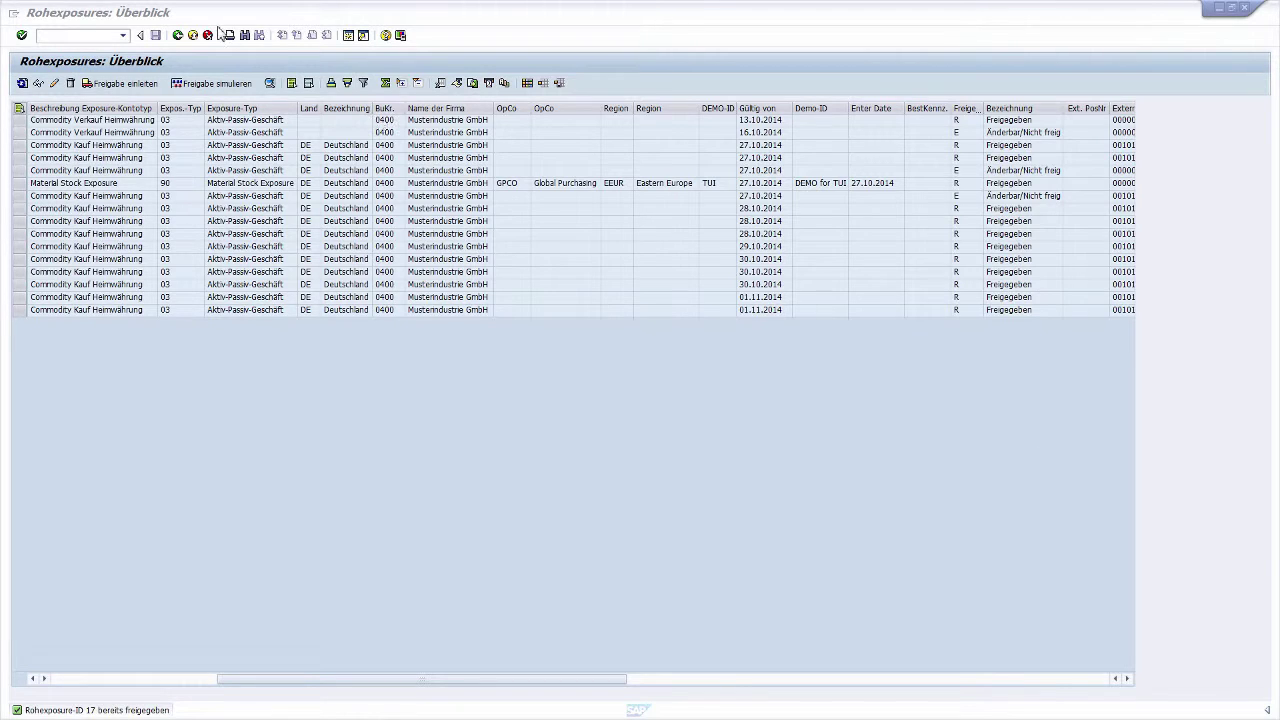
# Leave the raw exposure overview and run the exposure position overview FTREX12 under Exposure-Positionen for raw exposure 17.
pyautogui.click(192, 36)
pyautogui.click(192, 36)
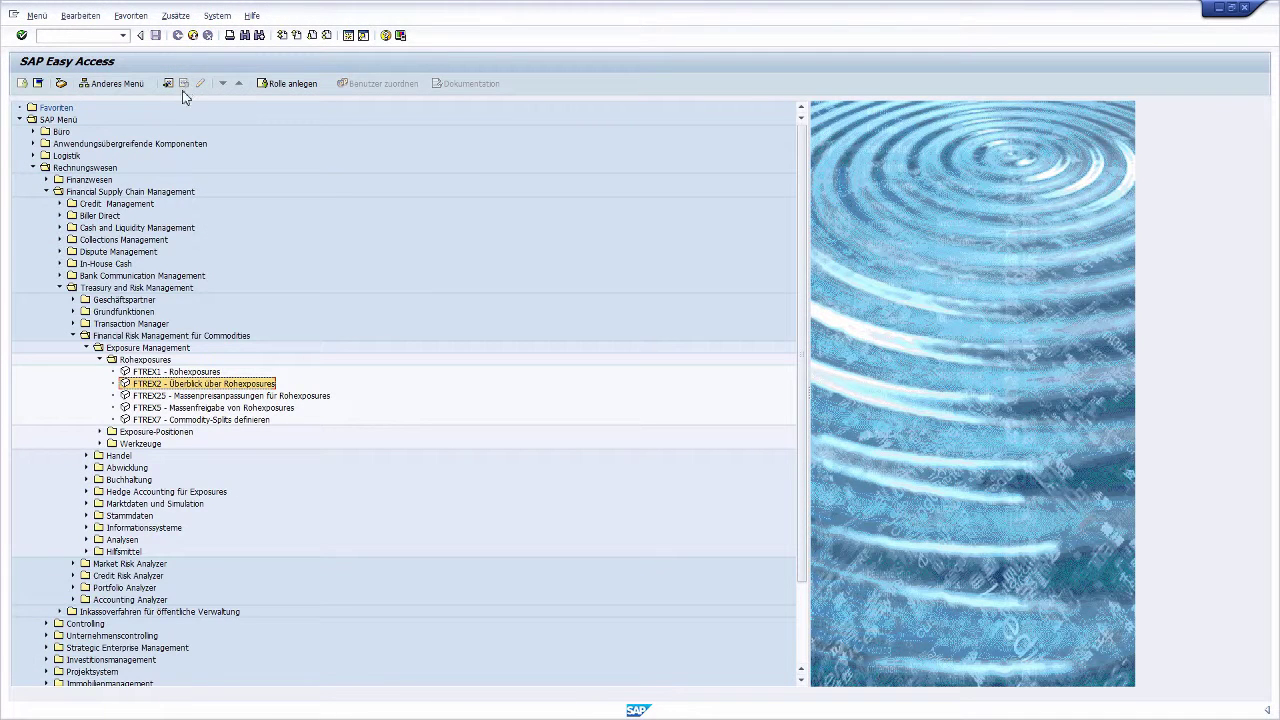
pyautogui.click(101, 435)
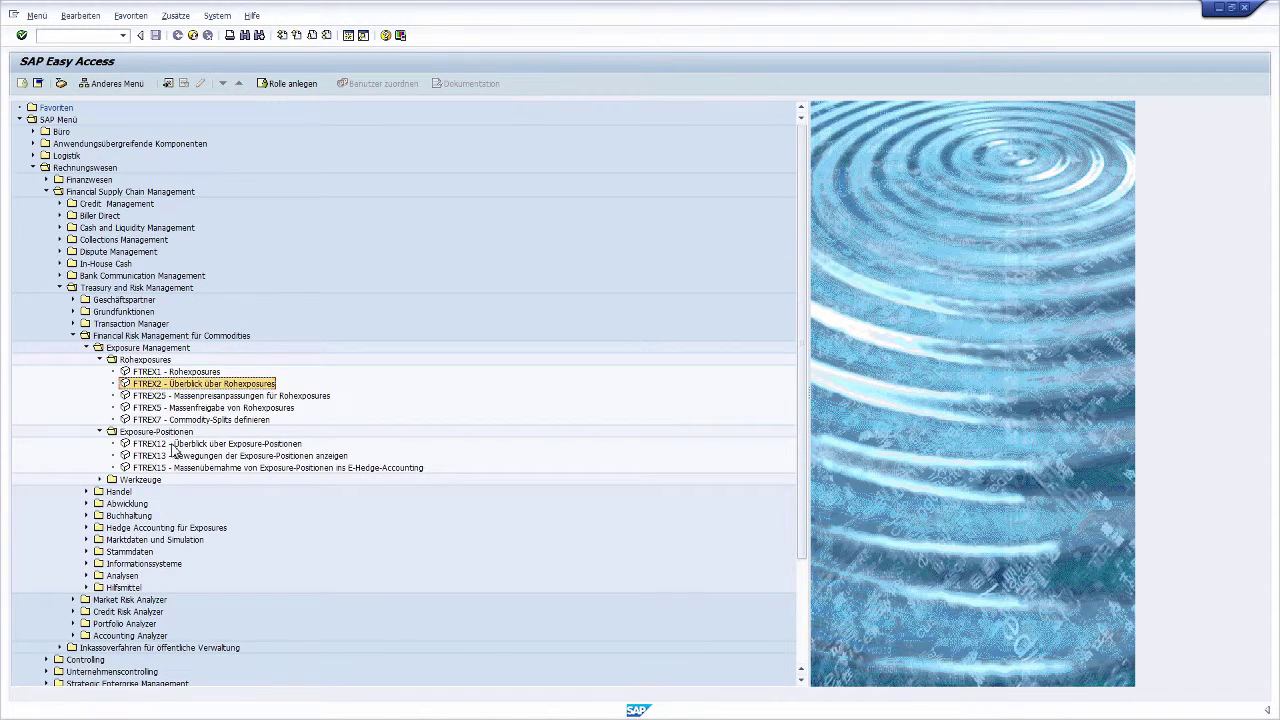
pyautogui.doubleClick(173, 446)
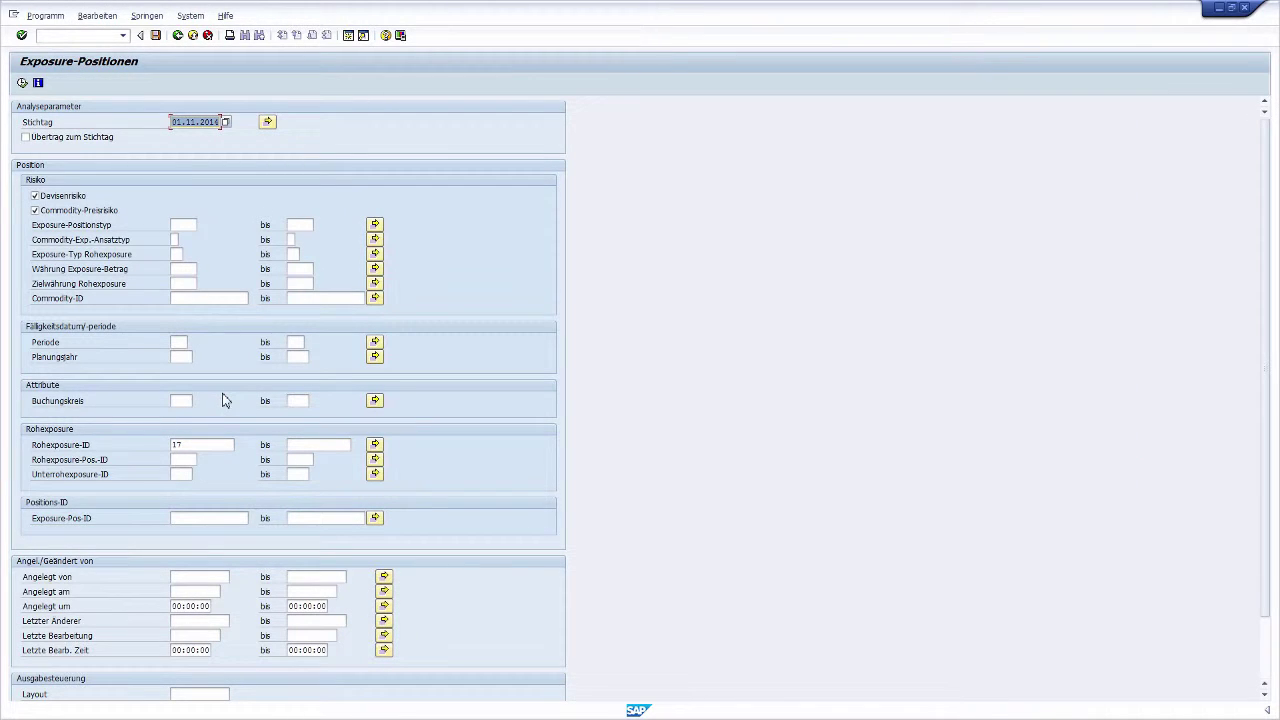
pyautogui.press('F8')
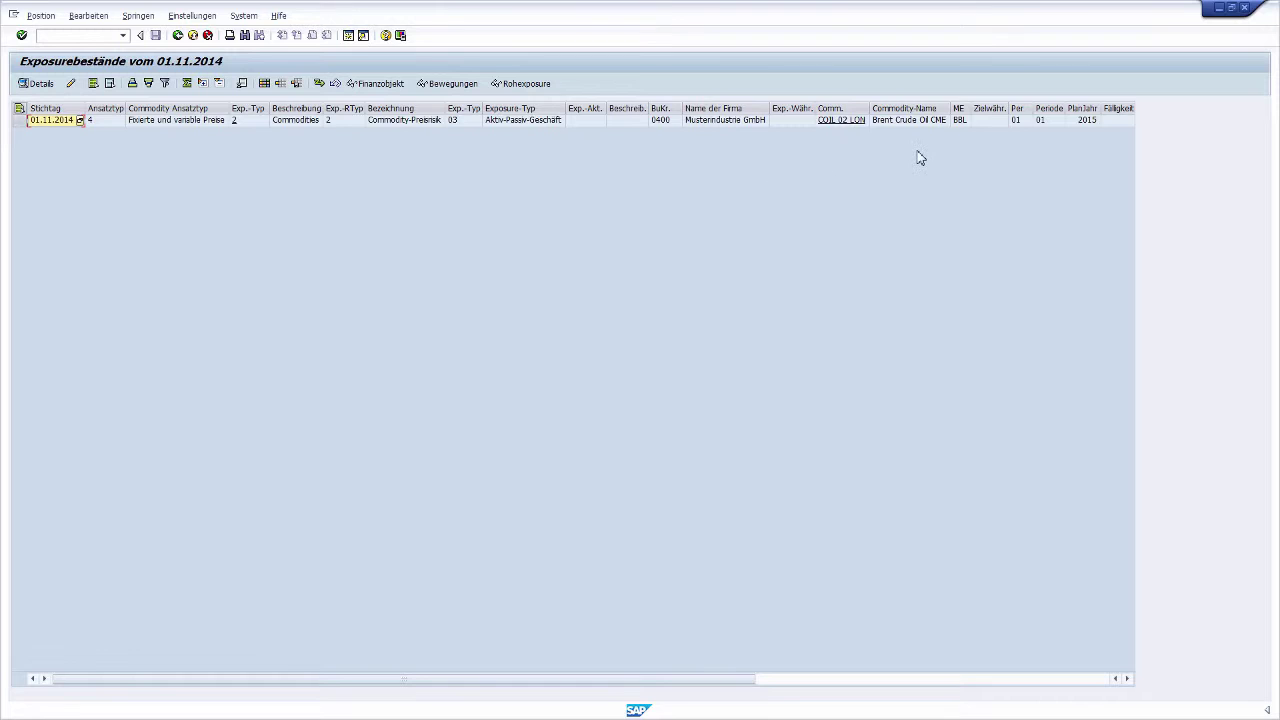
# Examine the maturity, fixing, quantity and hedged and unhedged amount columns of the COIL 02 LON exposure position.
pyautogui.press('Right')
pyautogui.press('Right')
pyautogui.press('Right')
pyautogui.press('Right')
pyautogui.press('Right')
pyautogui.press('Right')
pyautogui.press('Right')
pyautogui.press('Right')
pyautogui.press('Right')
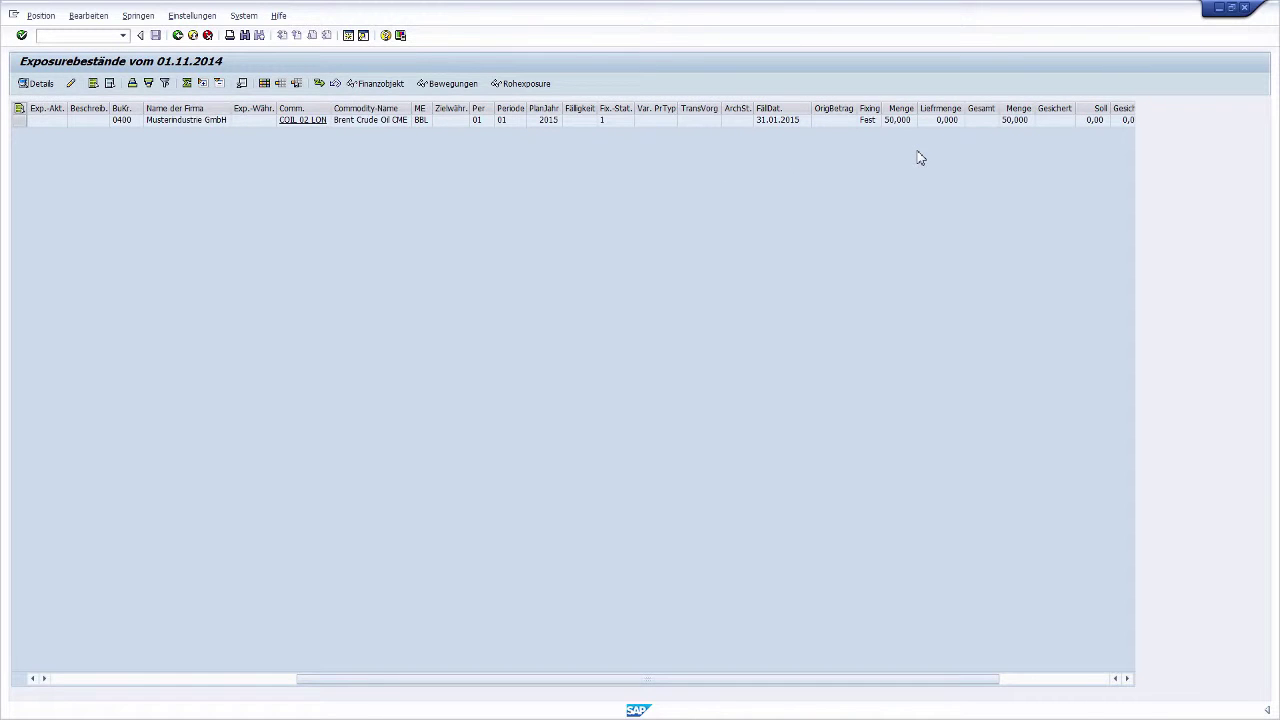
pyautogui.press('Right')
pyautogui.press('Right')
pyautogui.press('Right')
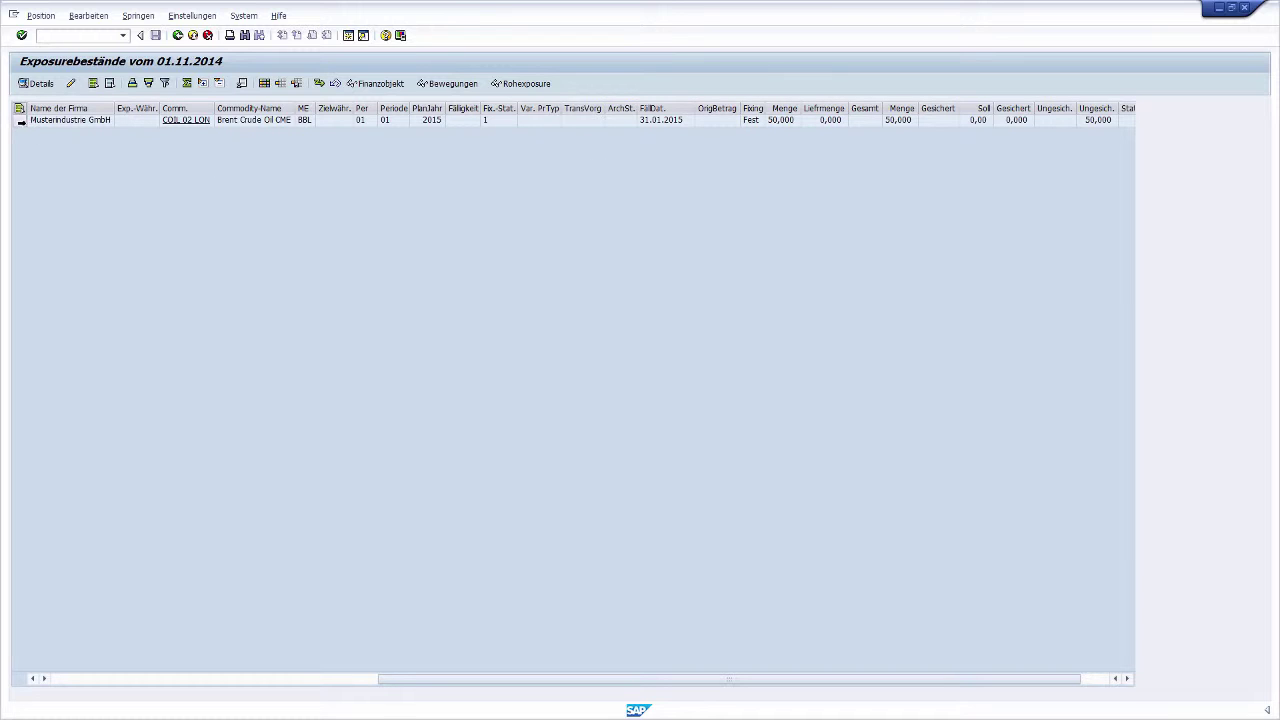
# Transfer the COIL 02 LON exposure position to hedge accounting with company code 0400 and hedging plan SP_COIL.
pyautogui.click(21, 121)
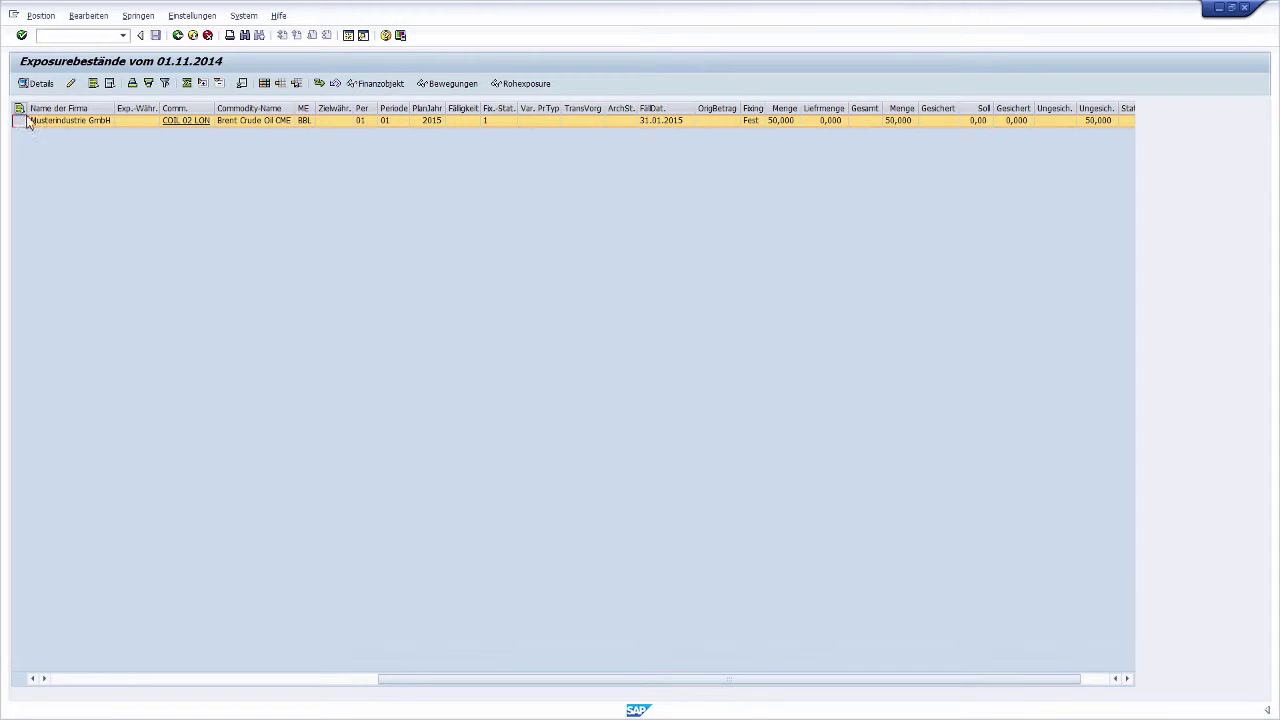
pyautogui.click(41, 16)
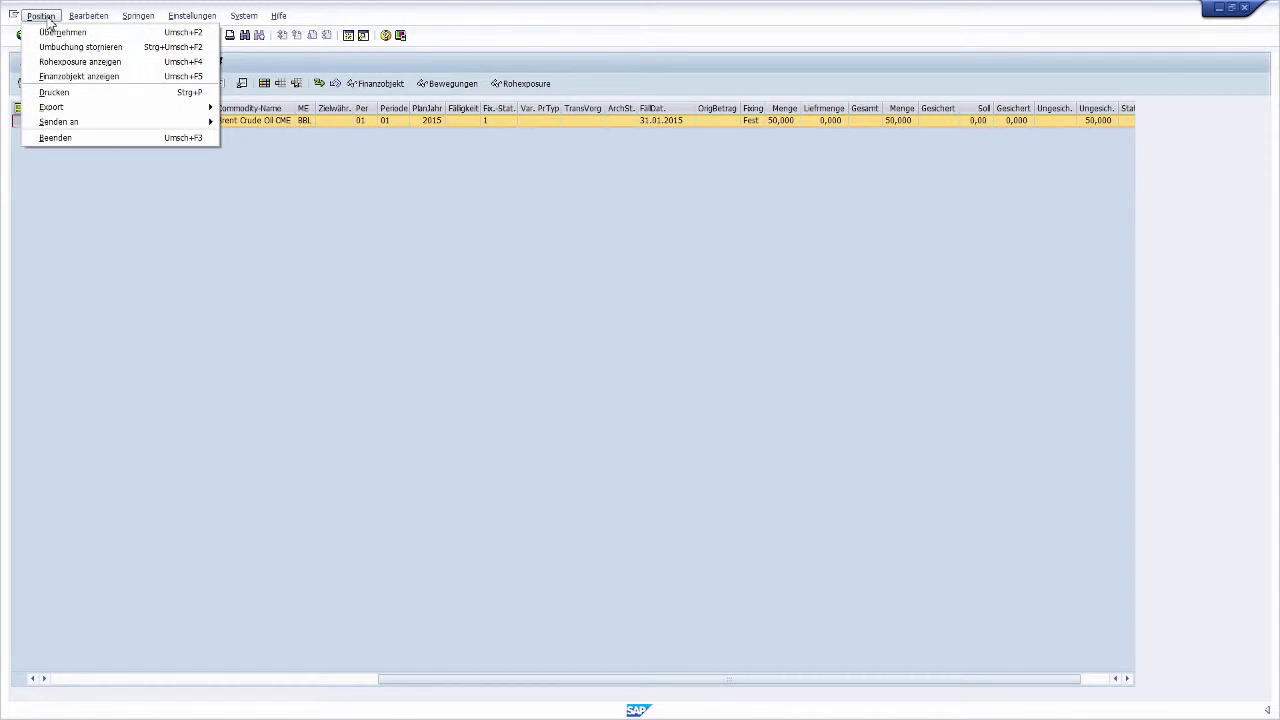
pyautogui.click(96, 40)
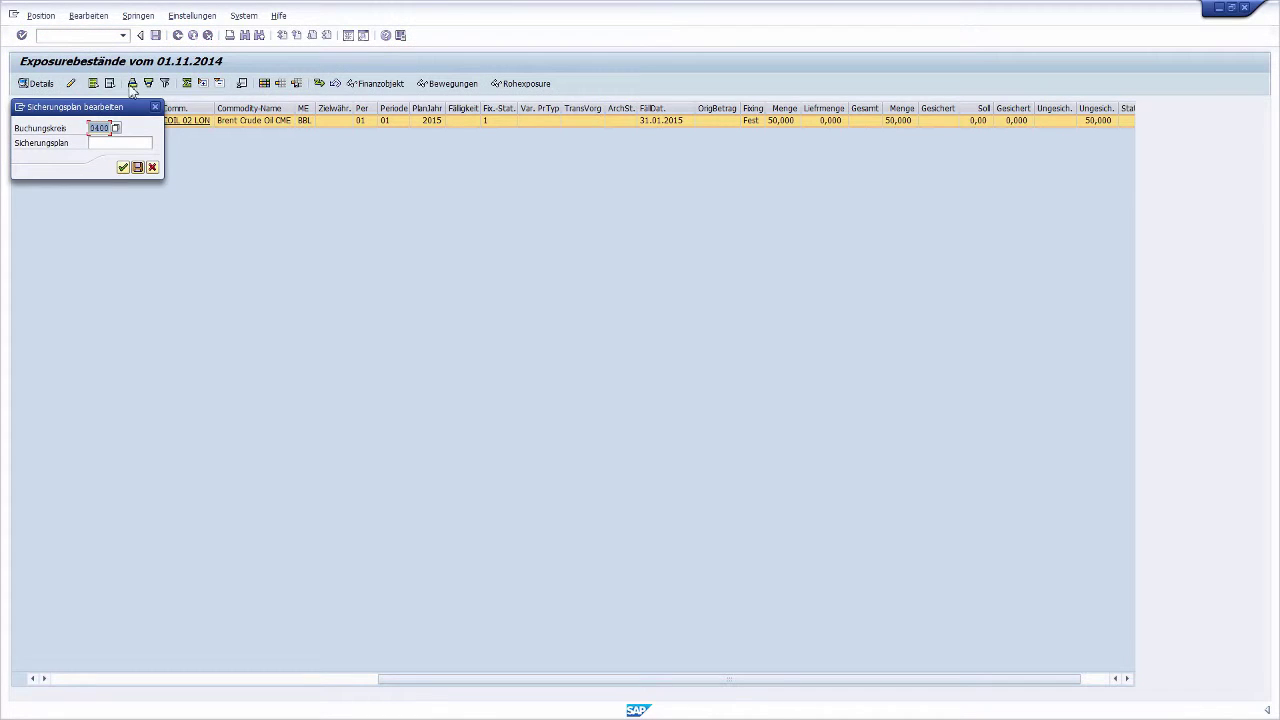
pyautogui.click(116, 140)
pyautogui.click(156, 144)
pyautogui.click(150, 123)
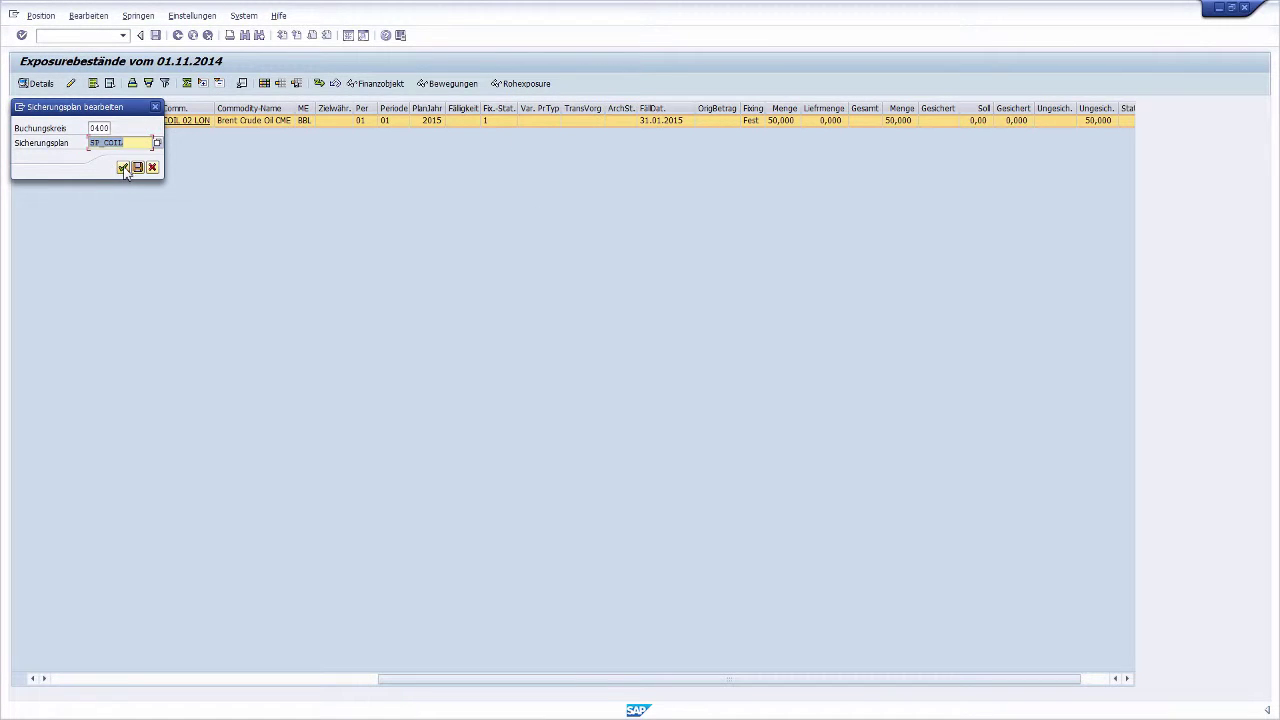
pyautogui.click(123, 168)
pyautogui.click(137, 168)
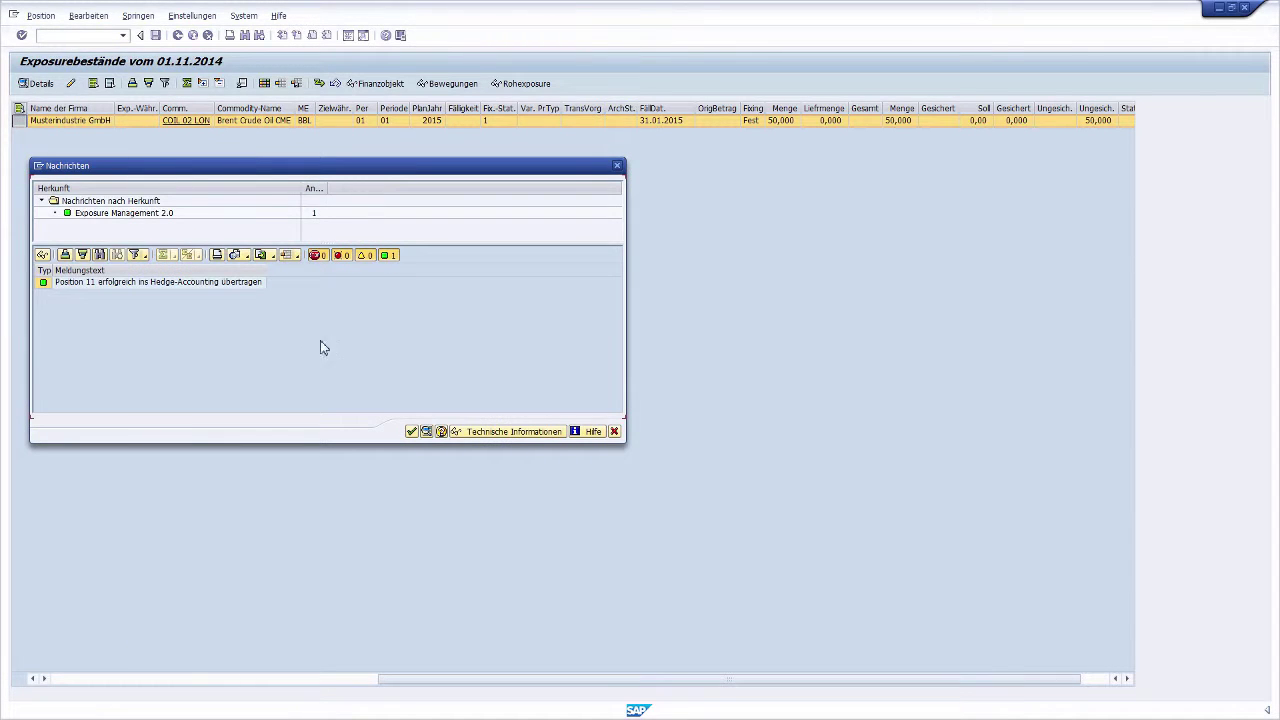
pyautogui.click(411, 432)
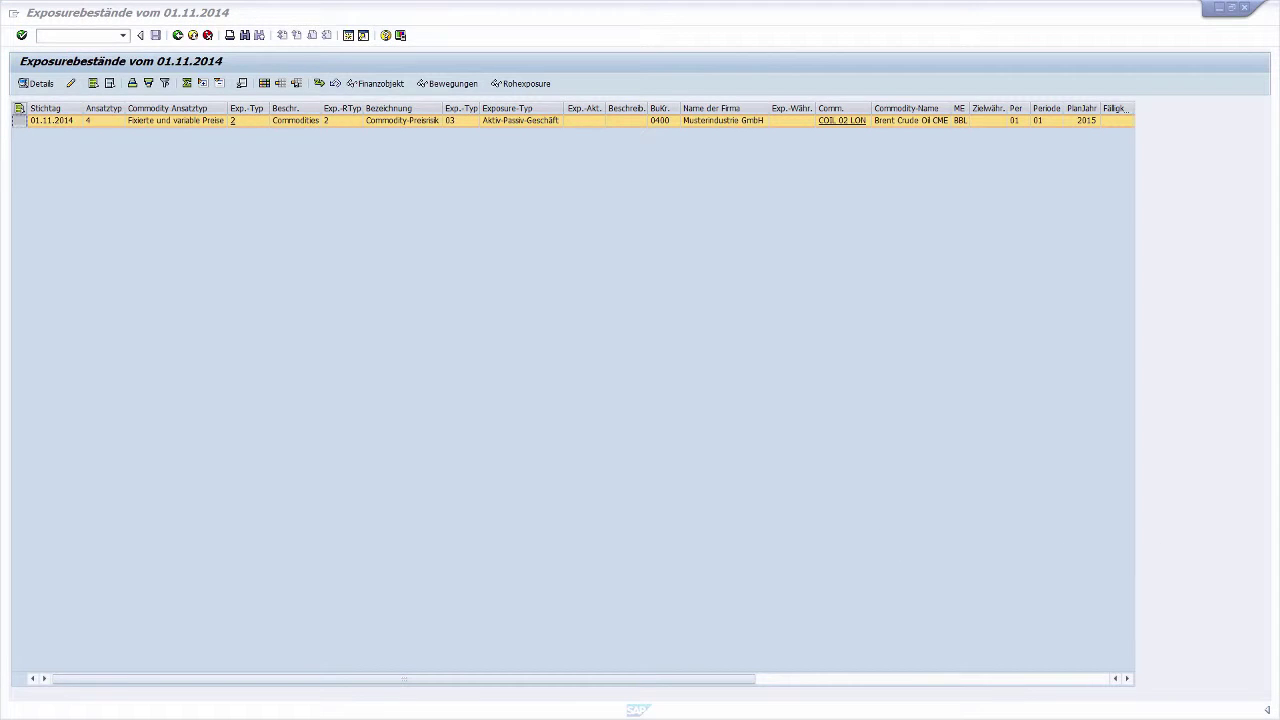
# Leave the exposure positions and start transaction ftr_create for creating a financial transaction.
pyautogui.click(192, 36)
pyautogui.click(193, 36)
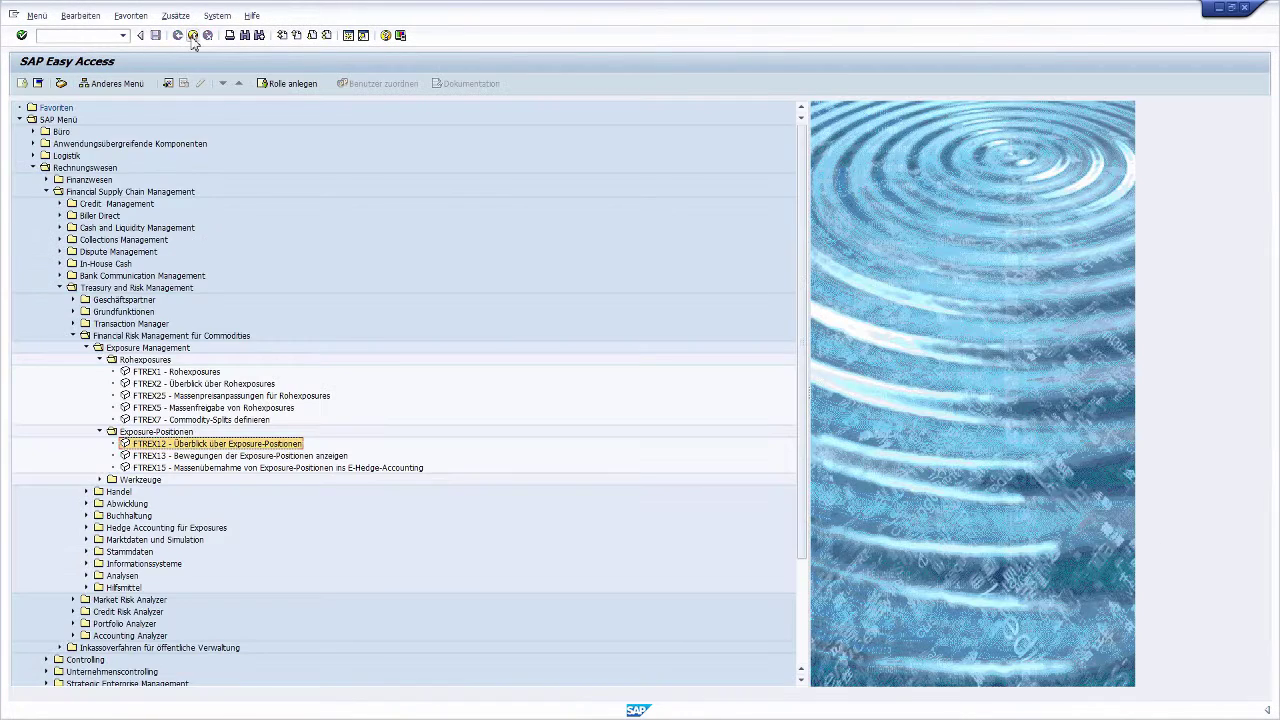
pyautogui.click(95, 38)
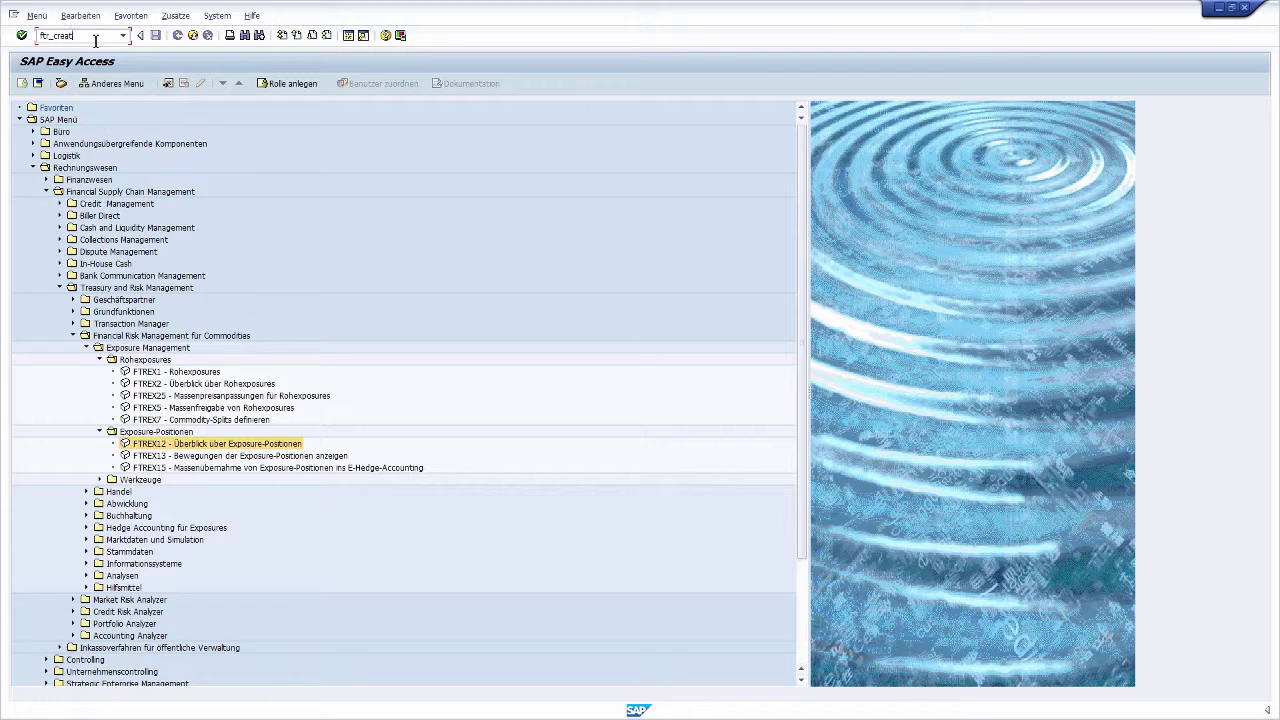
pyautogui.press('Return')
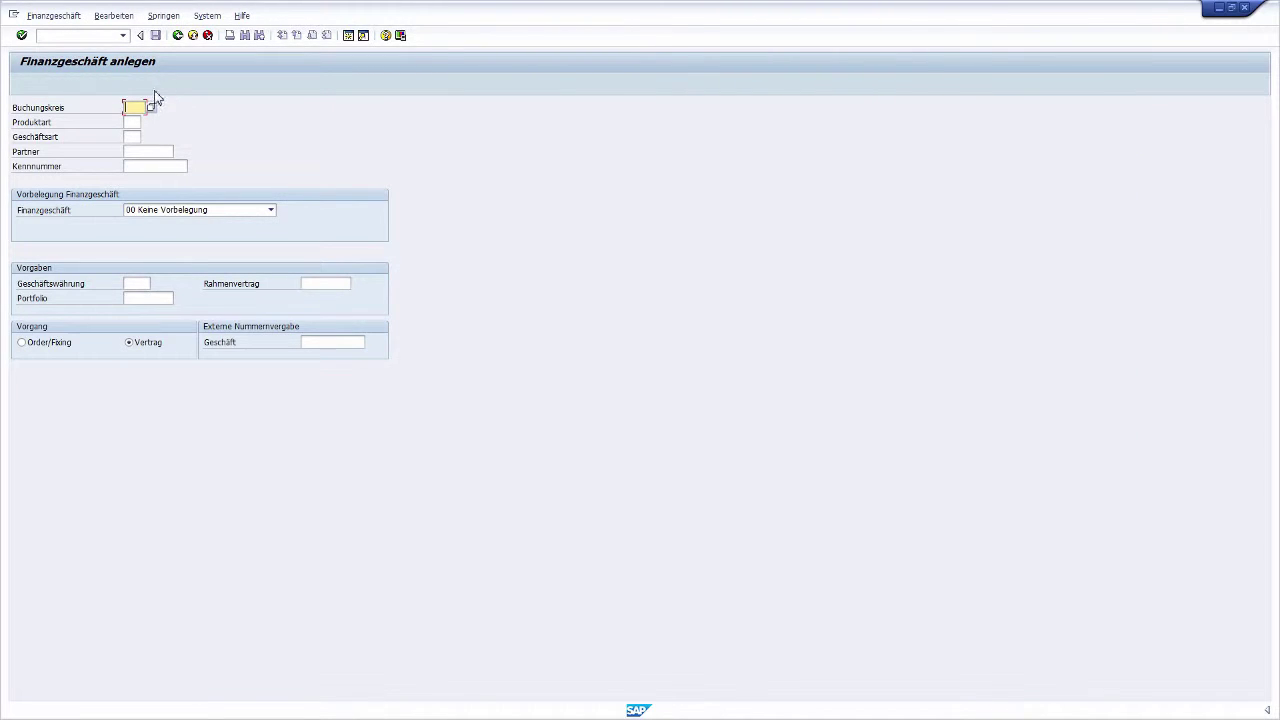
# Choose company code 0400 and product type 80C Commodity-Forward for the new financial transaction.
pyautogui.click(151, 108)
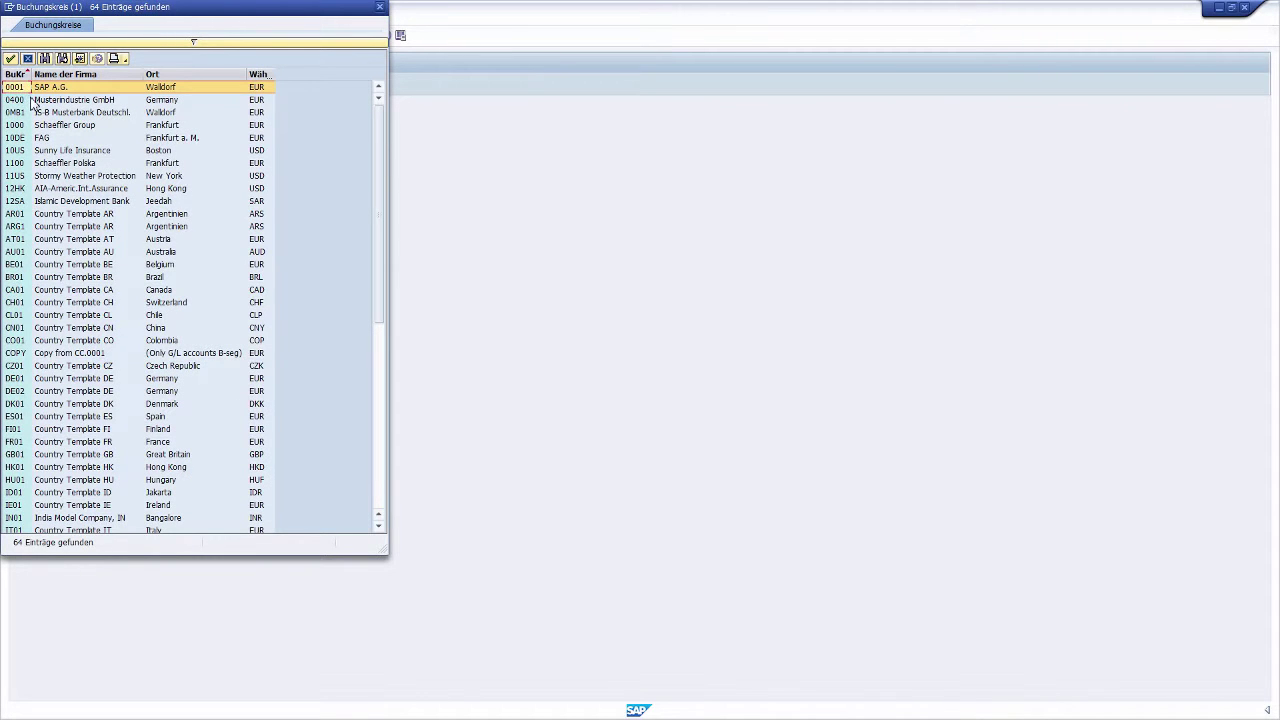
pyautogui.doubleClick(33, 100)
pyautogui.click(130, 122)
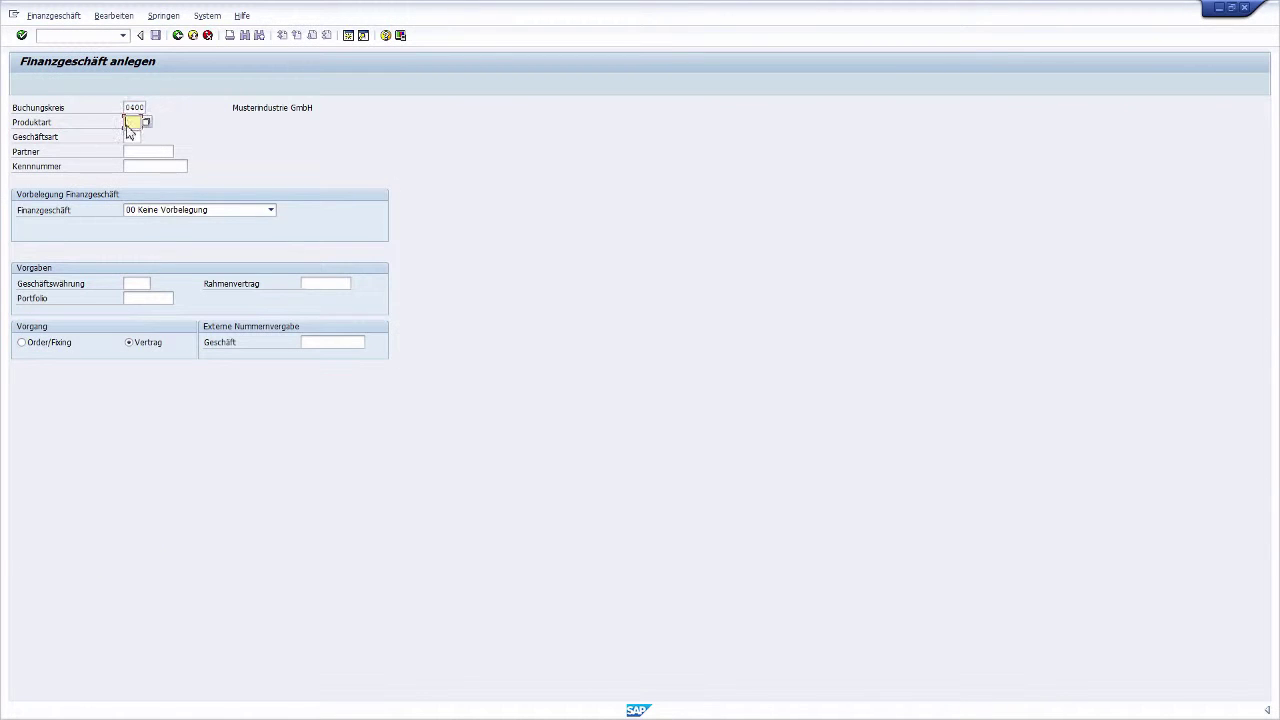
pyautogui.click(146, 123)
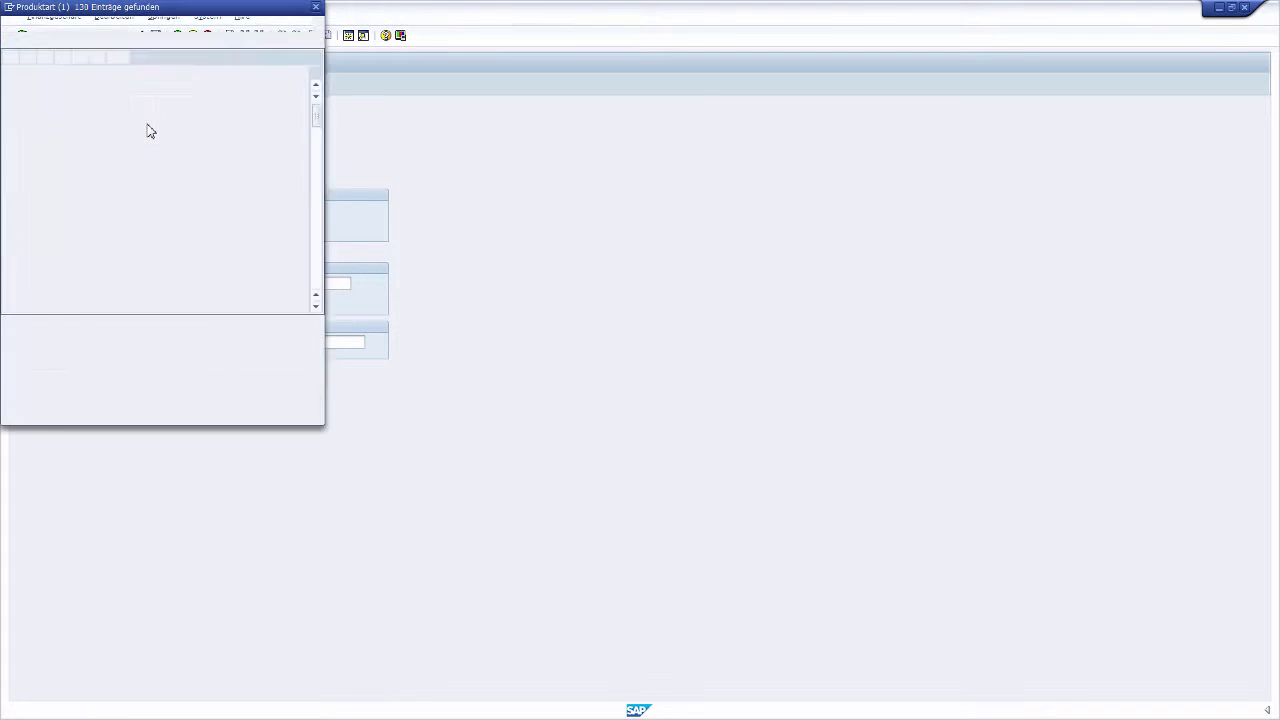
pyautogui.moveTo(314, 124); pyautogui.dragTo(312, 335)
pyautogui.scroll(-3, 126, 374)
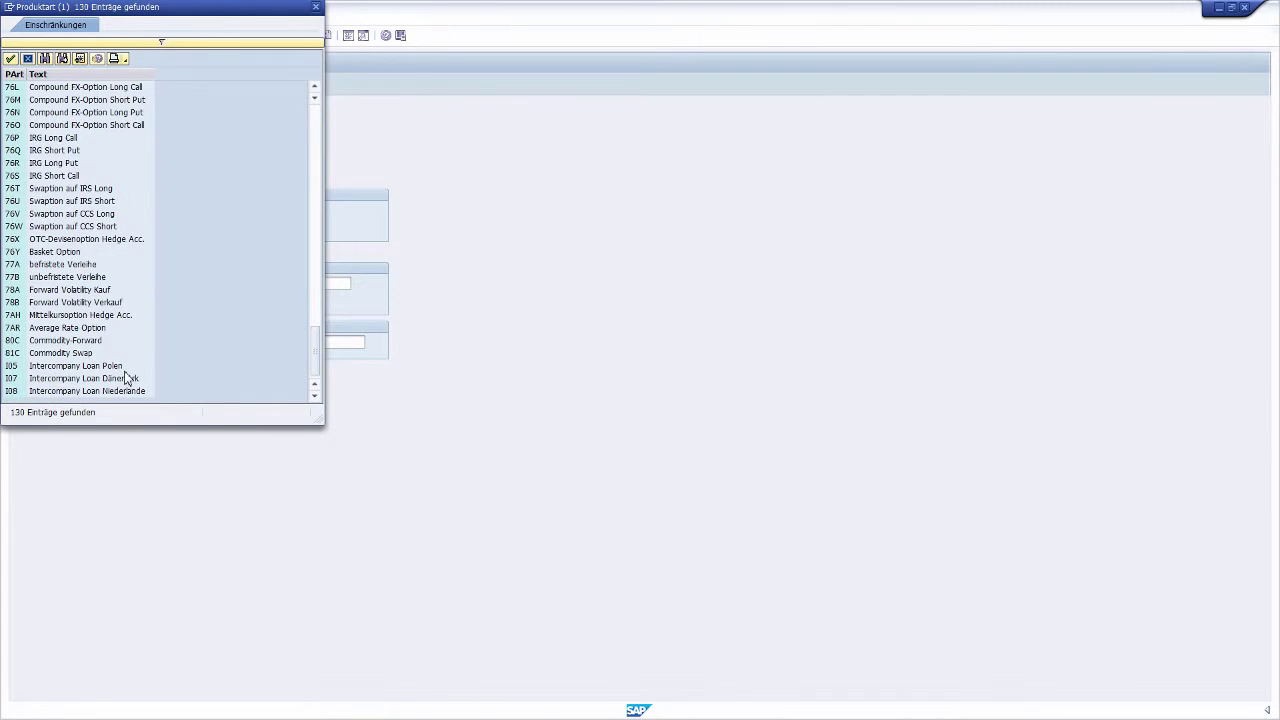
pyautogui.doubleClick(46, 340)
# Enter transaction type 100 and partner 1000, and continue to the commodity forward's entry screen.
pyautogui.click(136, 136)
pyautogui.write('100')
pyautogui.press('Tab')
pyautogui.write('1000')
pyautogui.press('Return')
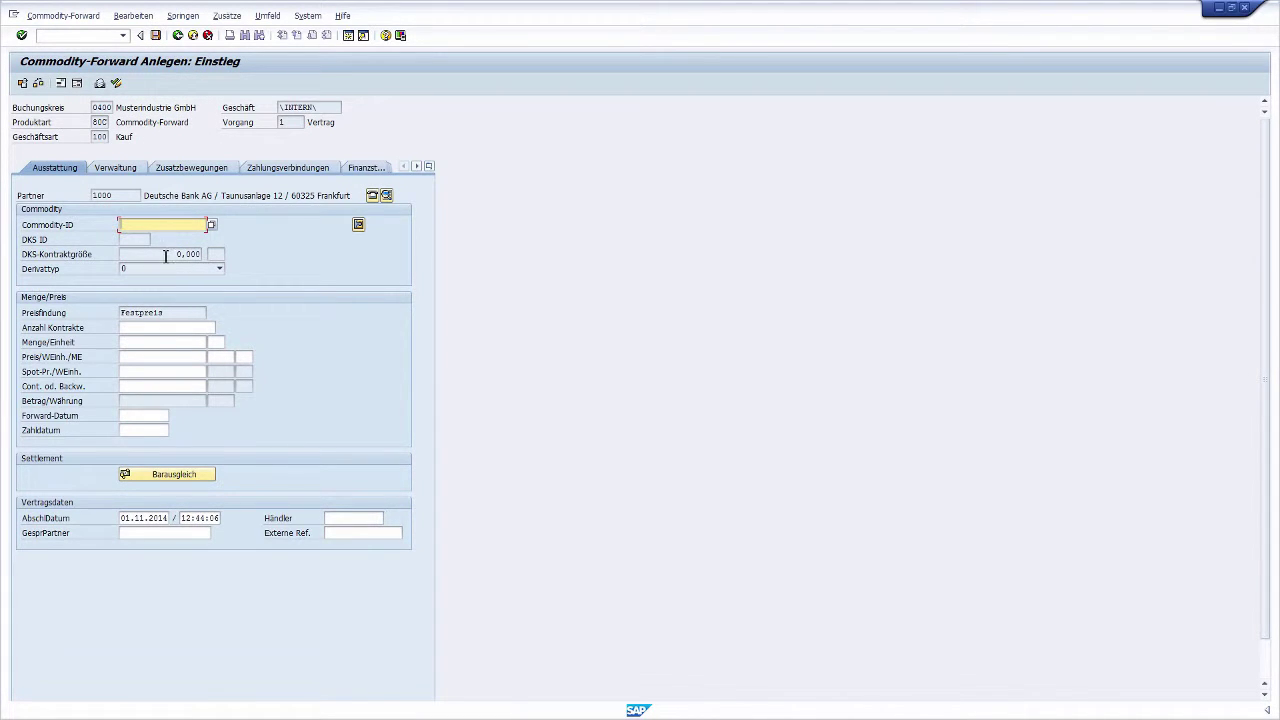
# Look up the available commodities without search criteria and assign COIL 02 LON to the commodity forward.
pyautogui.click(211, 226)
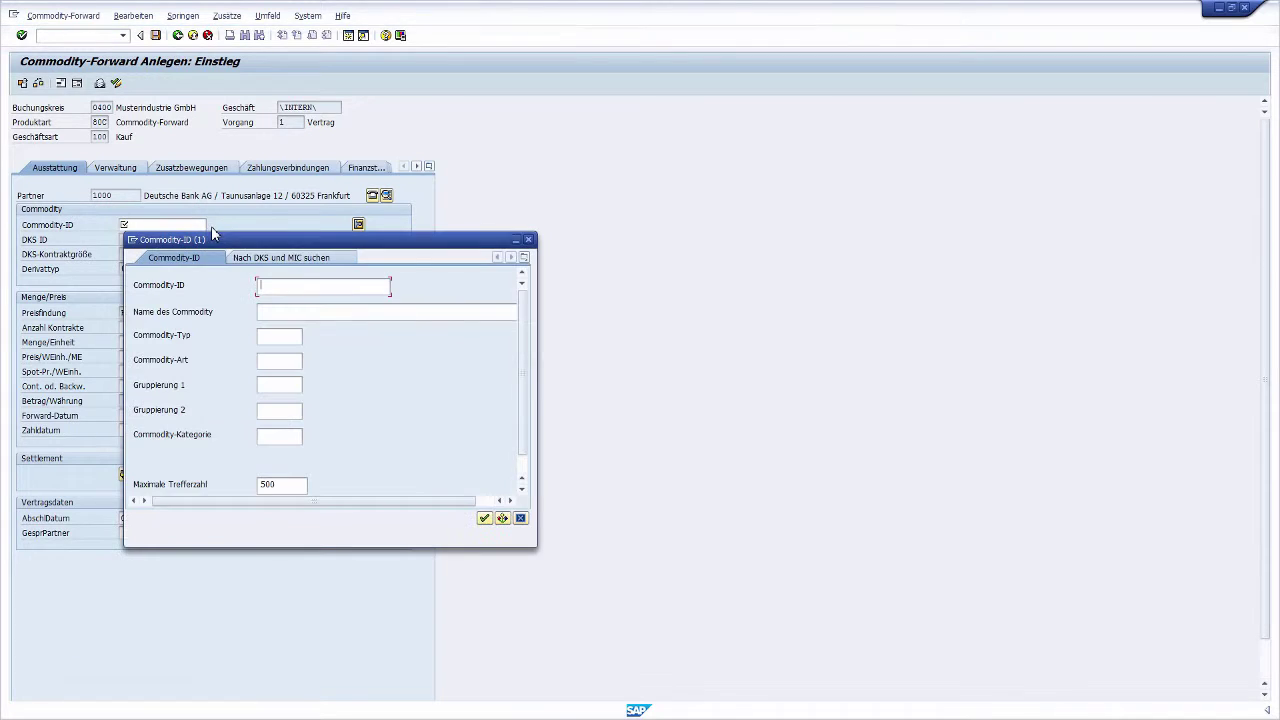
pyautogui.click(484, 519)
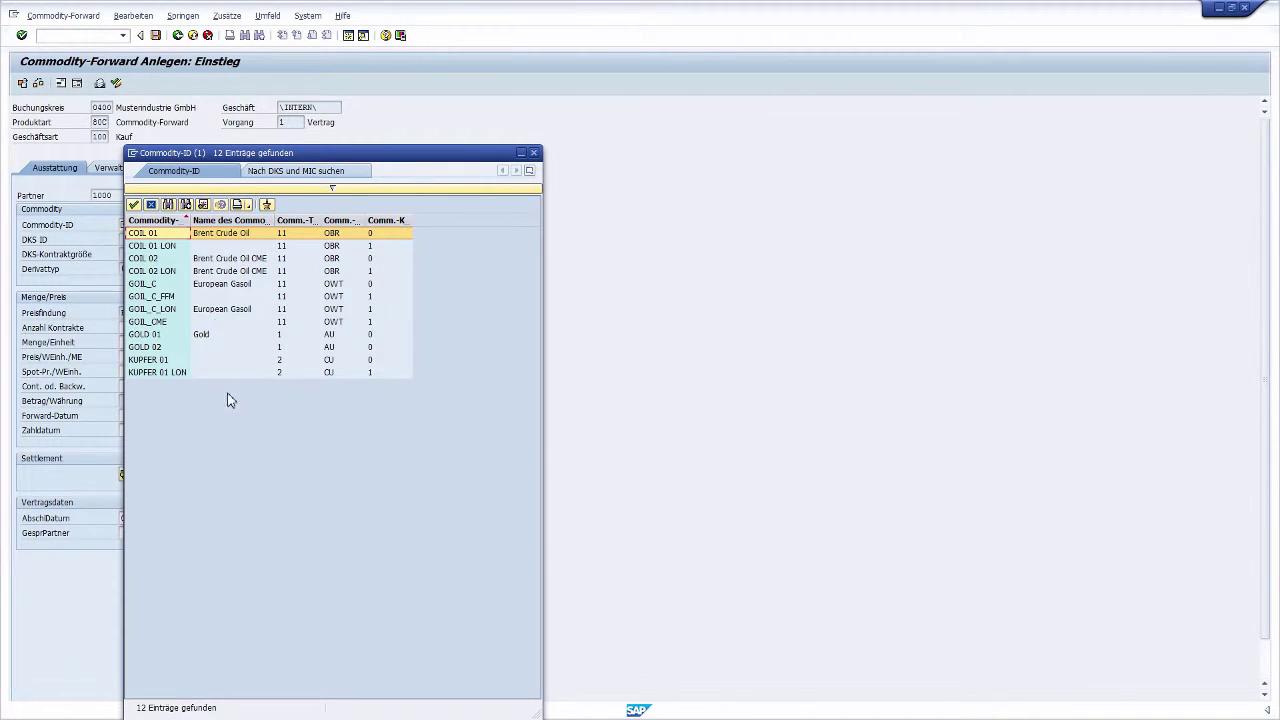
pyautogui.doubleClick(174, 272)
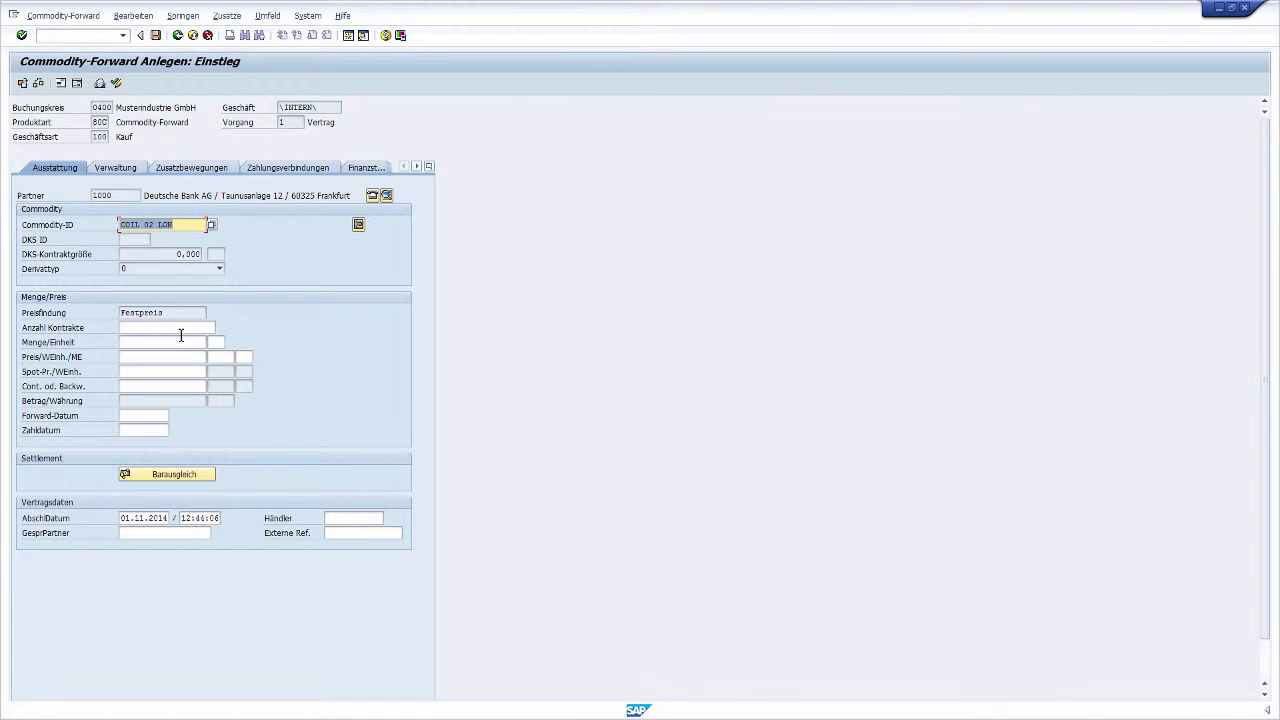
# Set the forward's quantity to 50 BBL, its price to 84 USD per BBL and the spot price to 82.
pyautogui.click(181, 328)
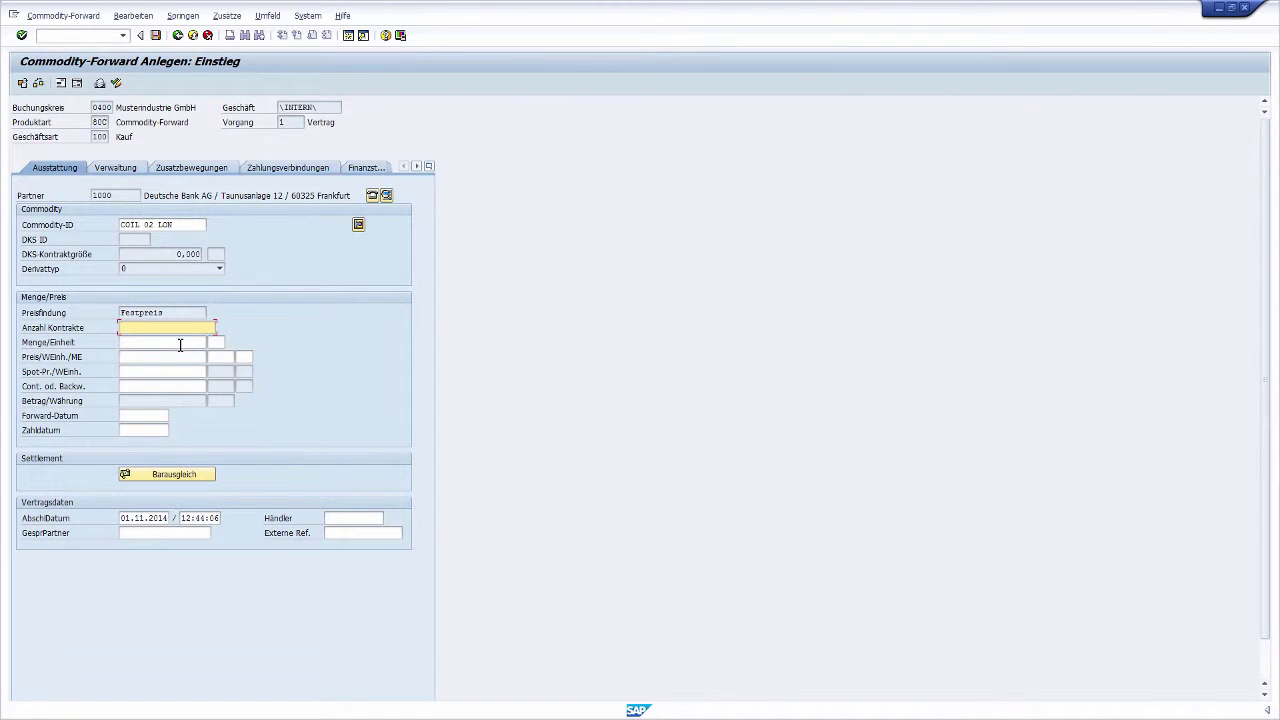
pyautogui.click(180, 343)
pyautogui.press('Return')
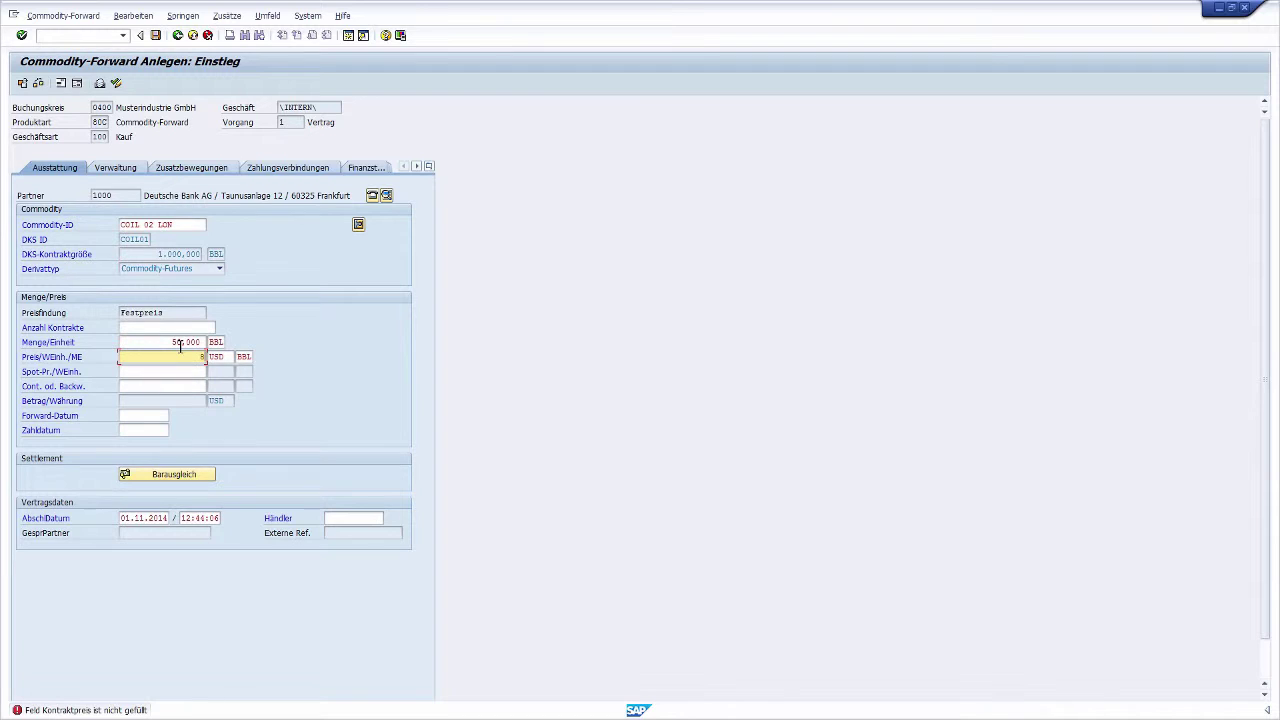
pyautogui.press('Return')
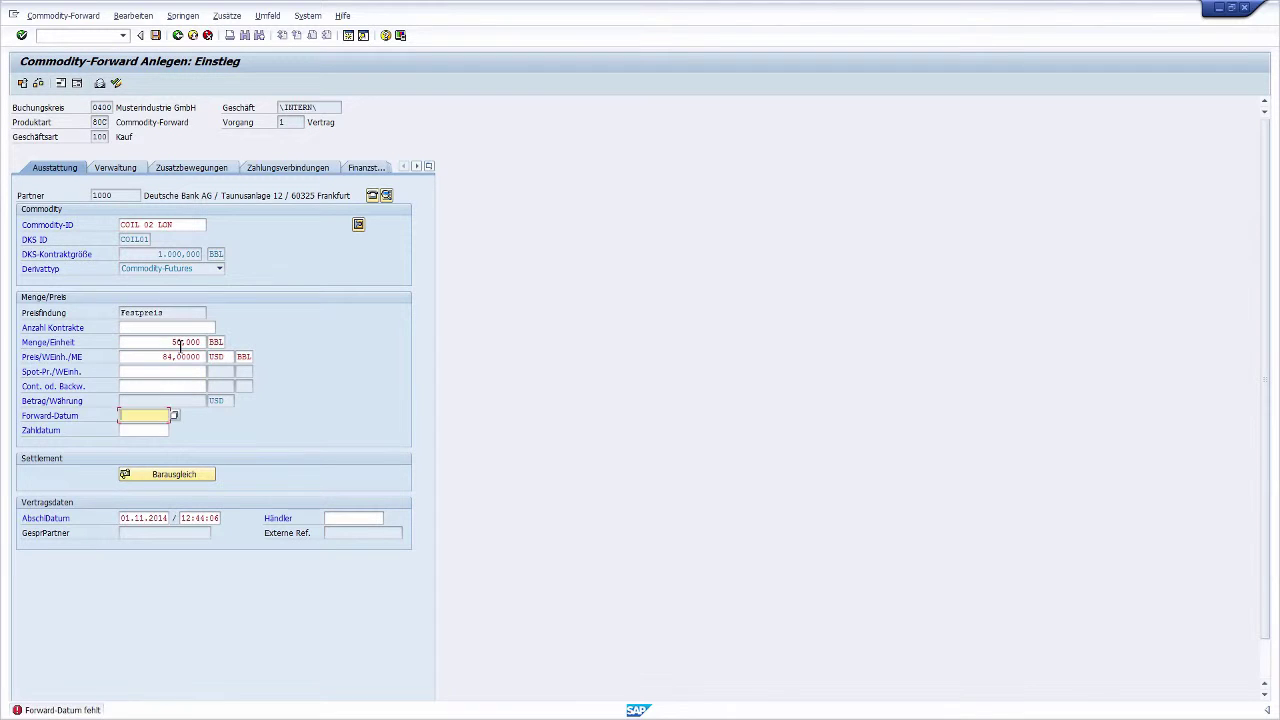
pyautogui.click(180, 371)
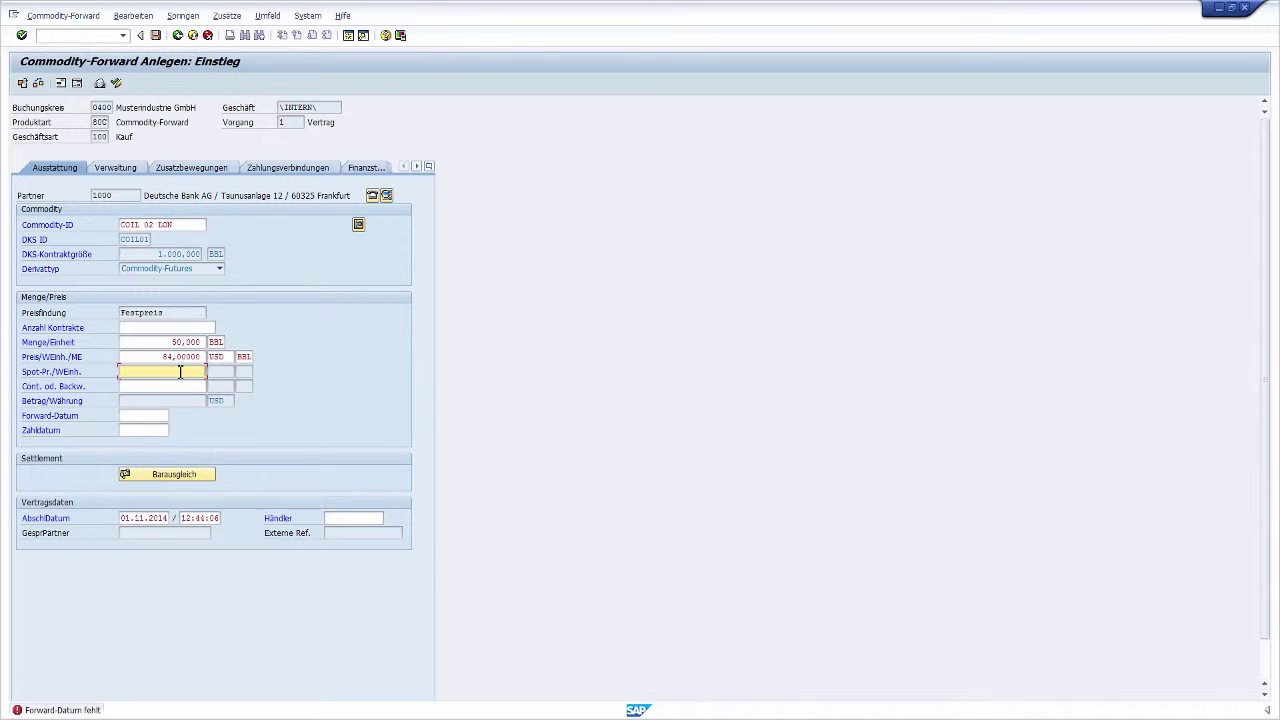
pyautogui.press('Return')
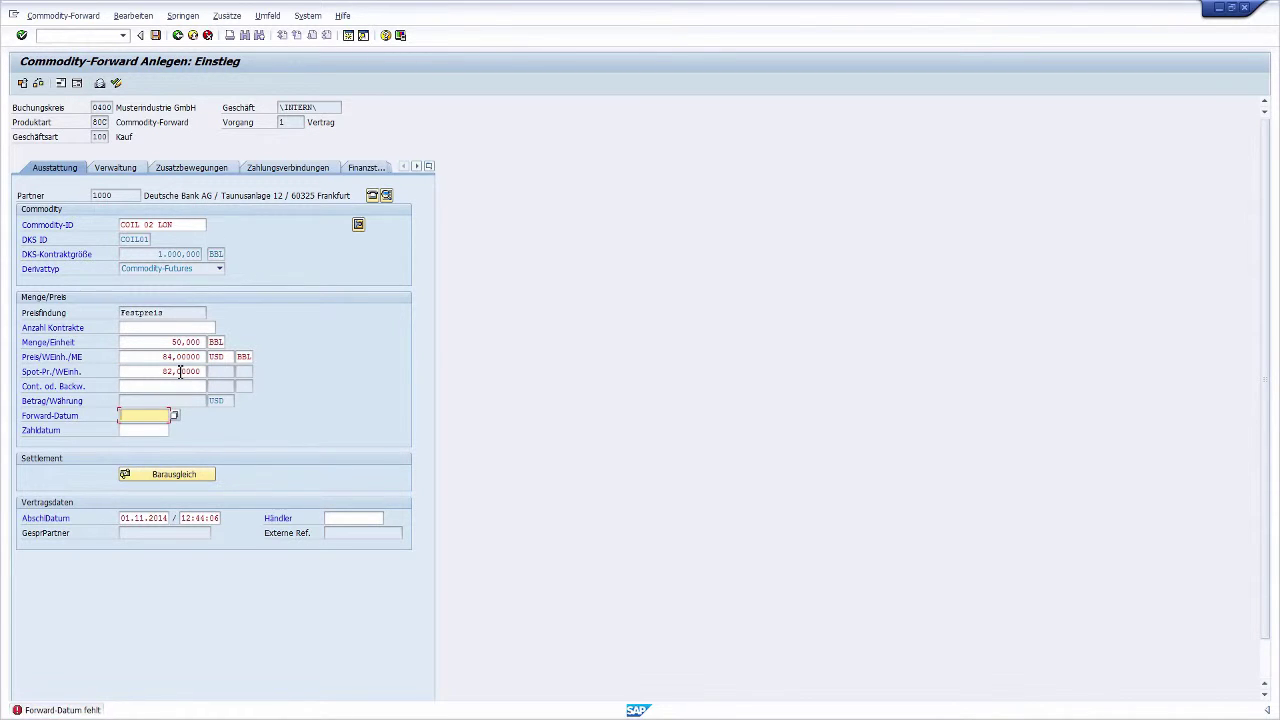
# Set the forward's forward date to 05.01.2015 and its payment date to 07.01.2015, and confirm the entries.
pyautogui.write('05')
pyautogui.press('Down')
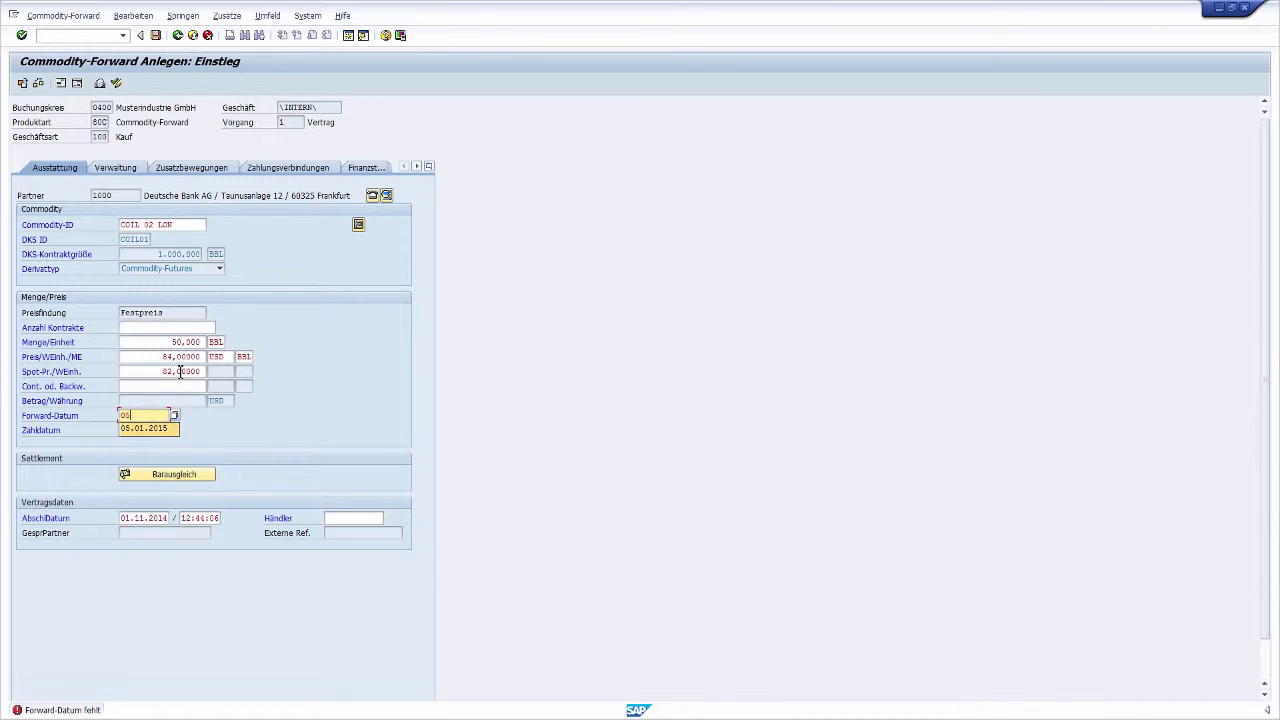
pyautogui.press('Return')
pyautogui.click(156, 432)
pyautogui.write('07')
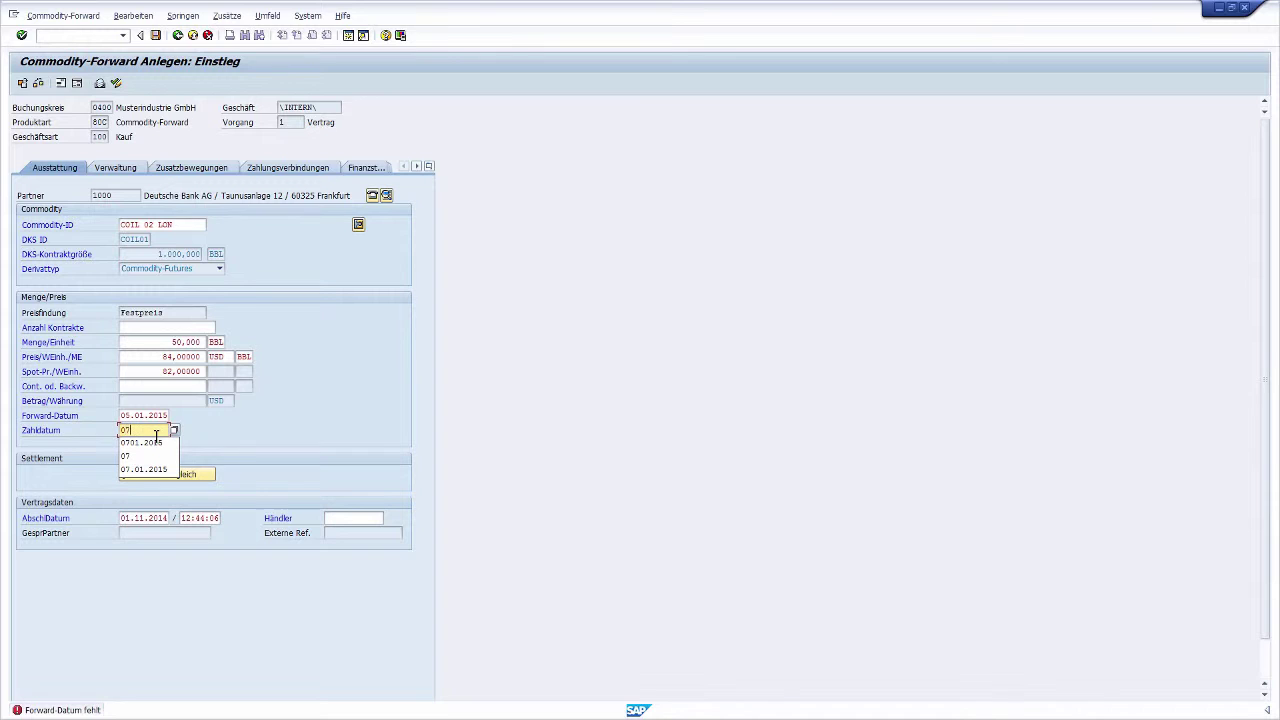
pyautogui.press('Down')
pyautogui.press('Down')
pyautogui.press('Down')
pyautogui.press('Return')
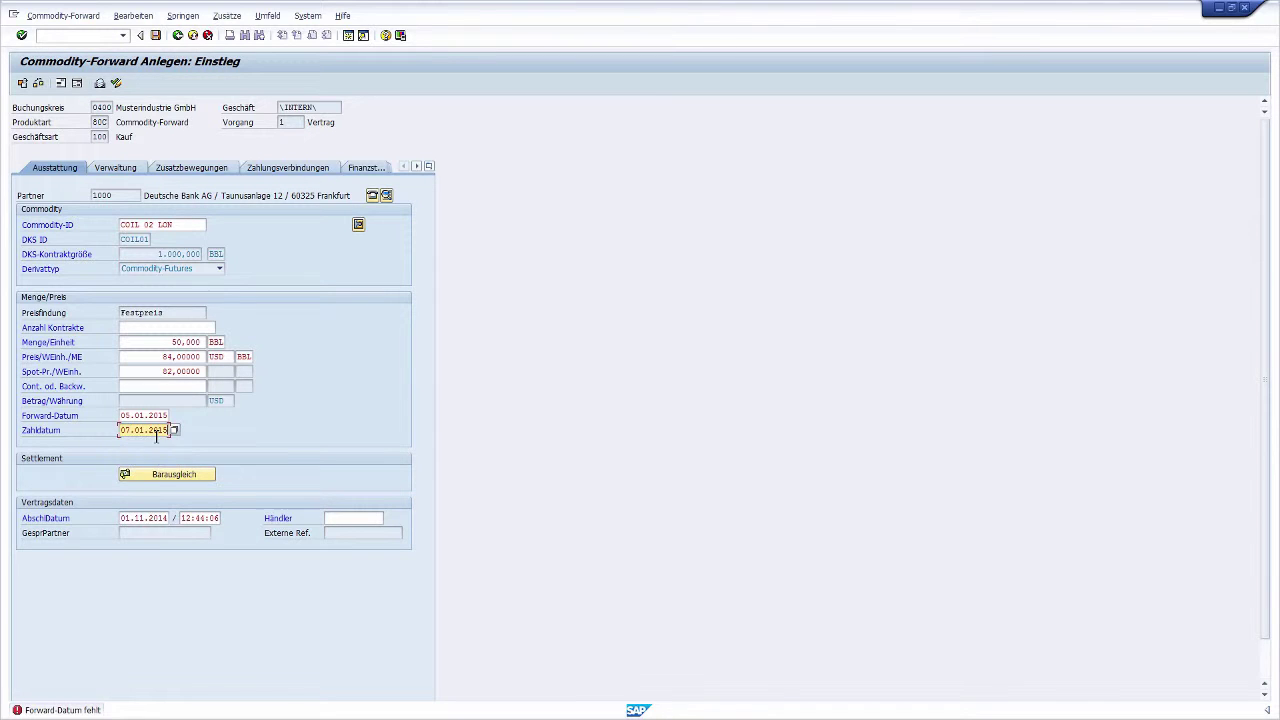
pyautogui.press('Return')
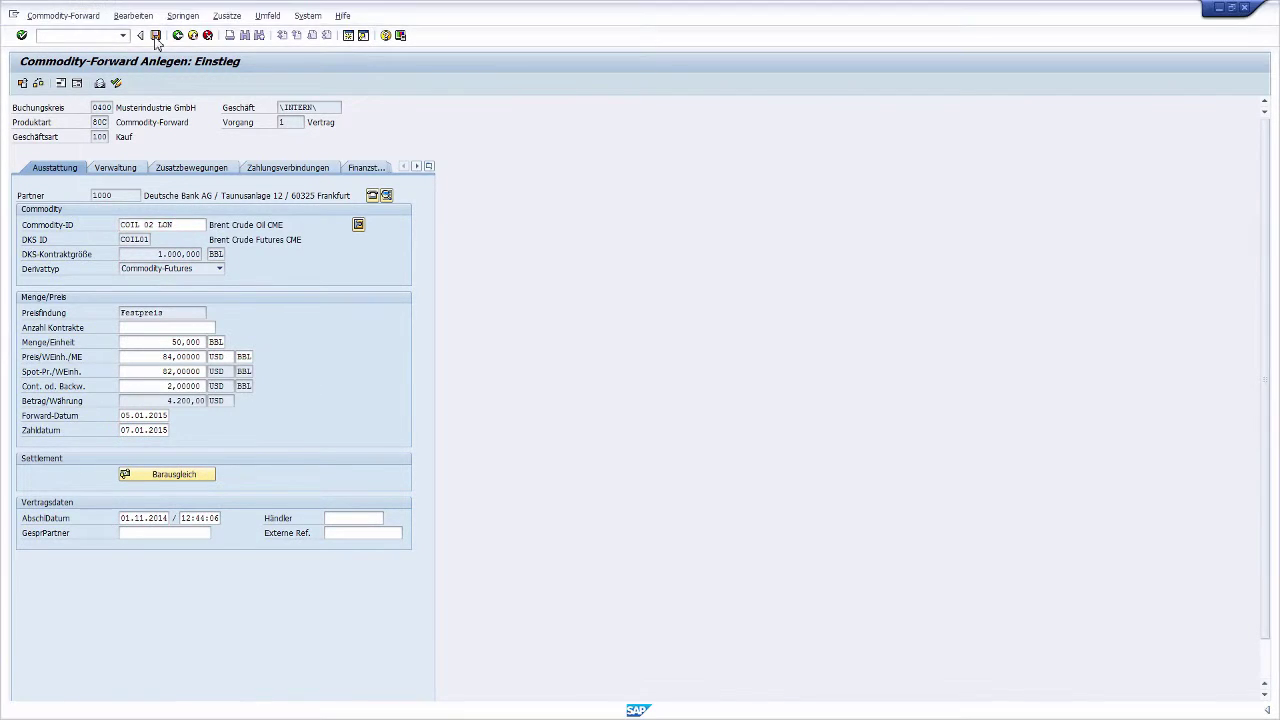
# Save the commodity forward despite the missing payment details, and leave financial transaction creation for the SAP Easy Access menu.
pyautogui.click(155, 35)
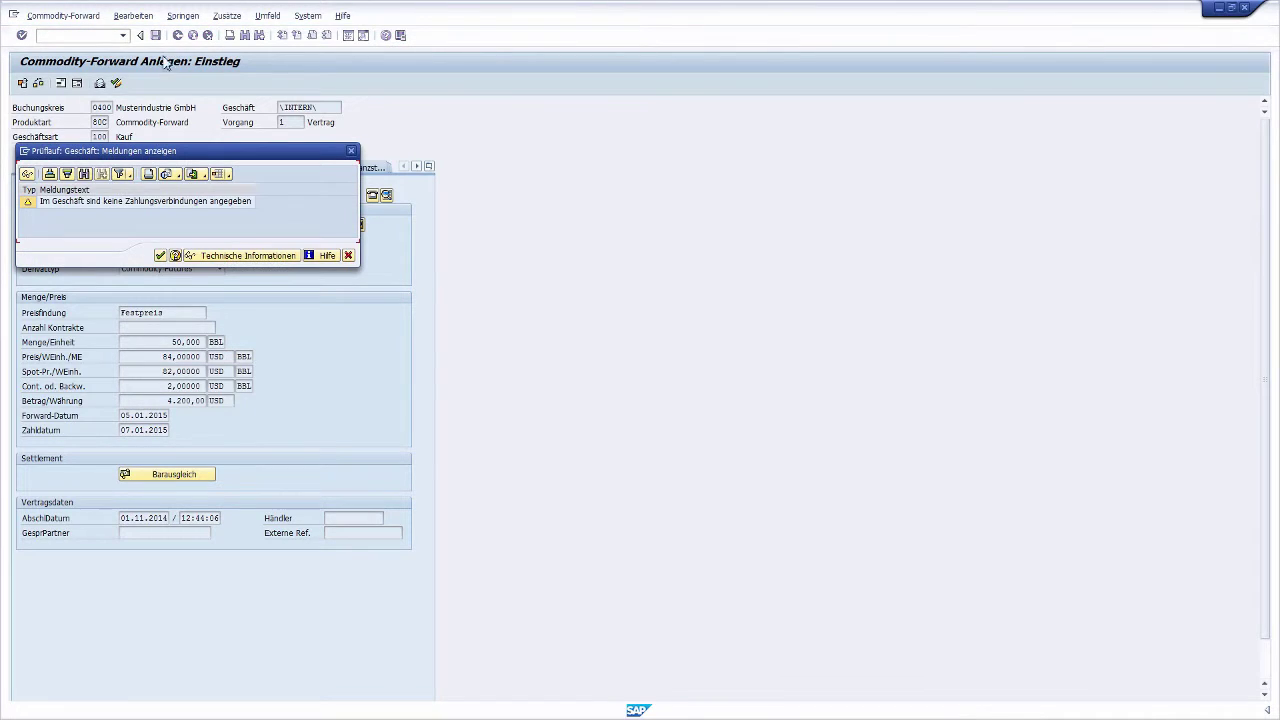
pyautogui.click(160, 258)
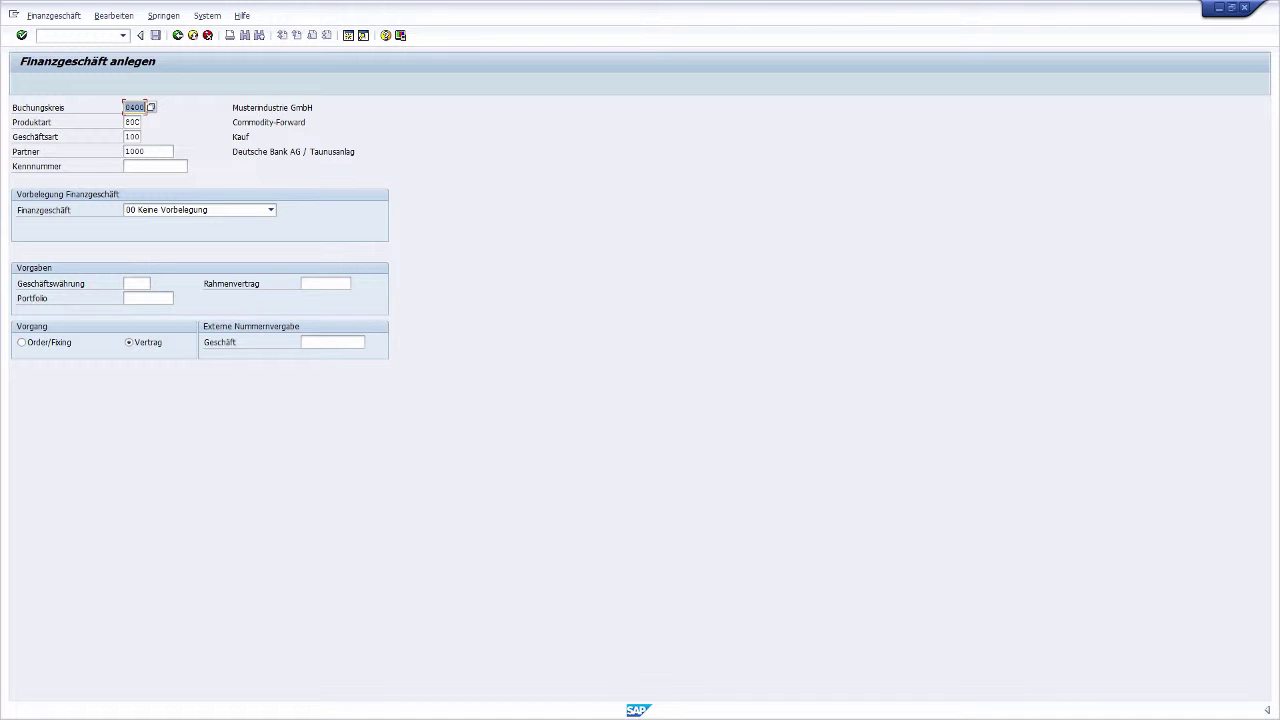
pyautogui.click(192, 36)
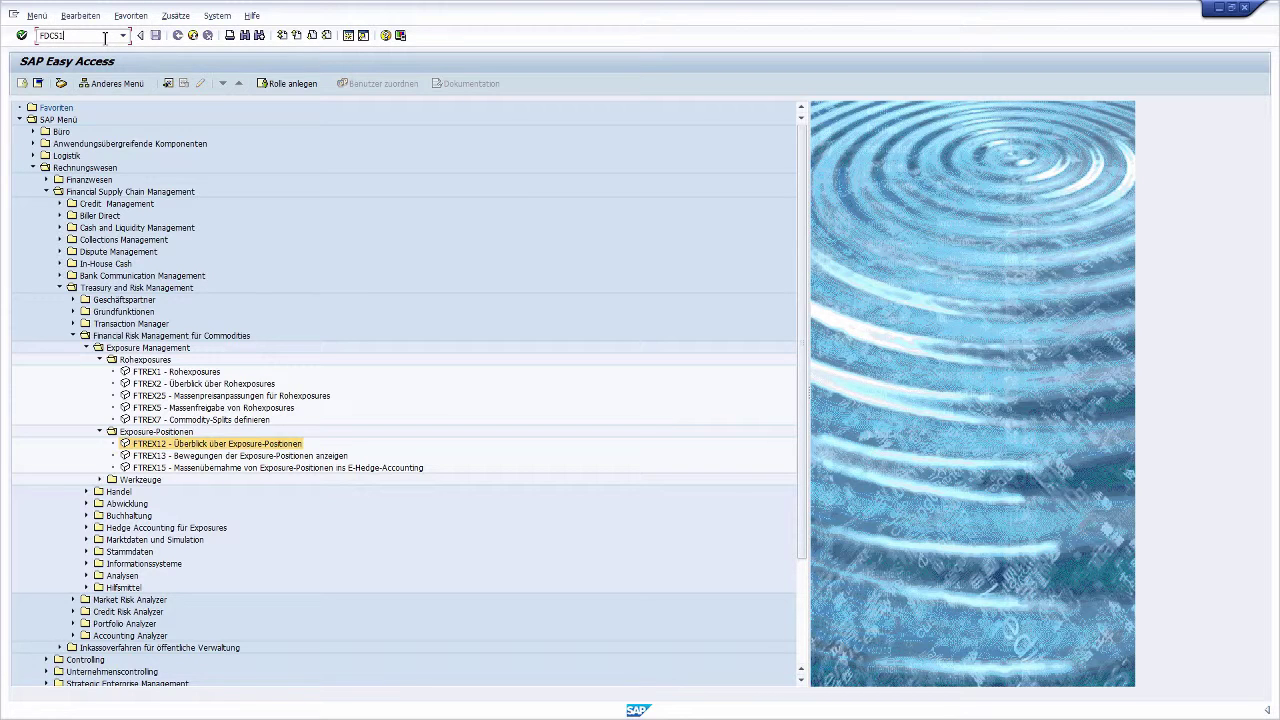
# In Commodity-Preise bearbeiten, choose contract specification COIL01 with market identifier code XCME, display its prices and return to the start screen.
pyautogui.press('Return')
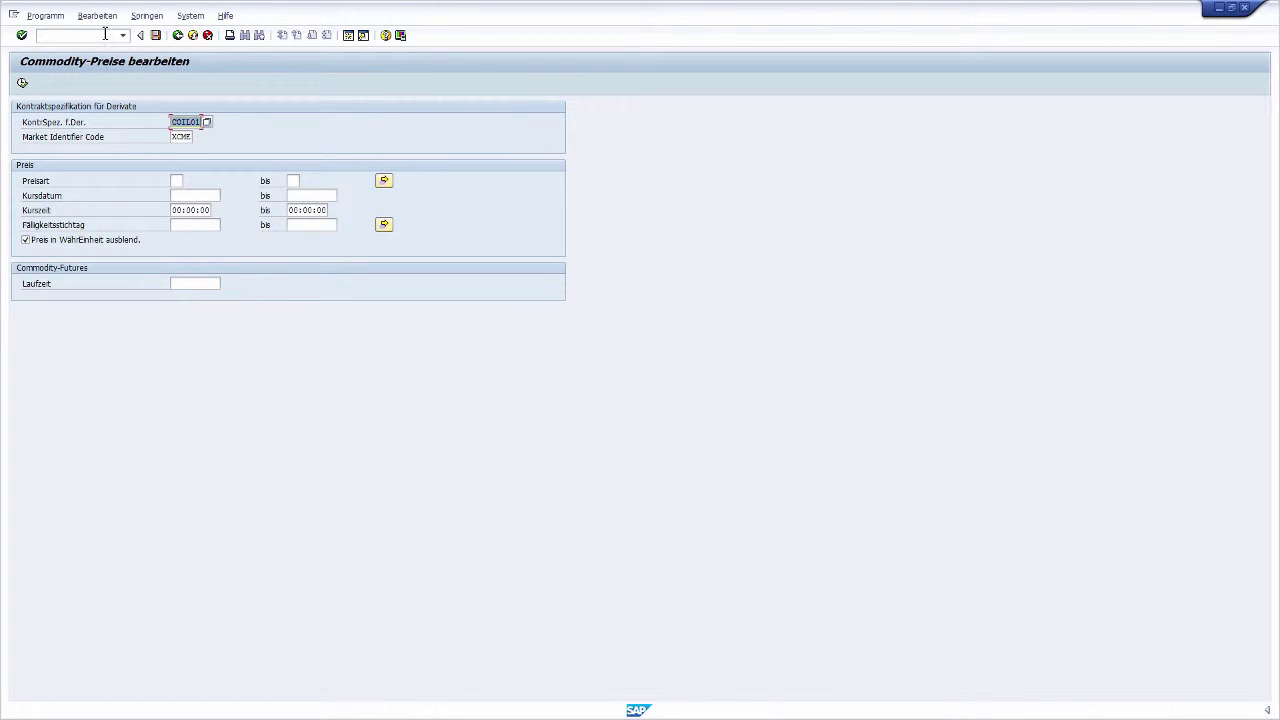
pyautogui.click(208, 123)
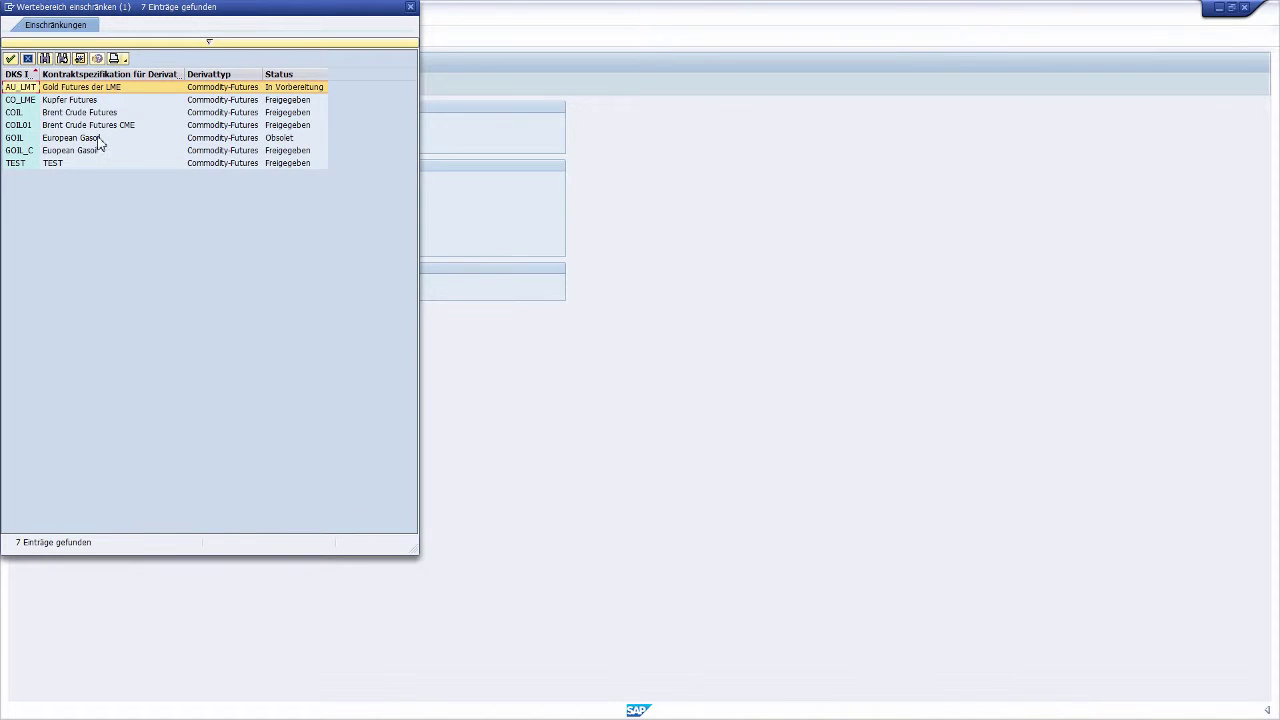
pyautogui.doubleClick(95, 125)
pyautogui.click(195, 141)
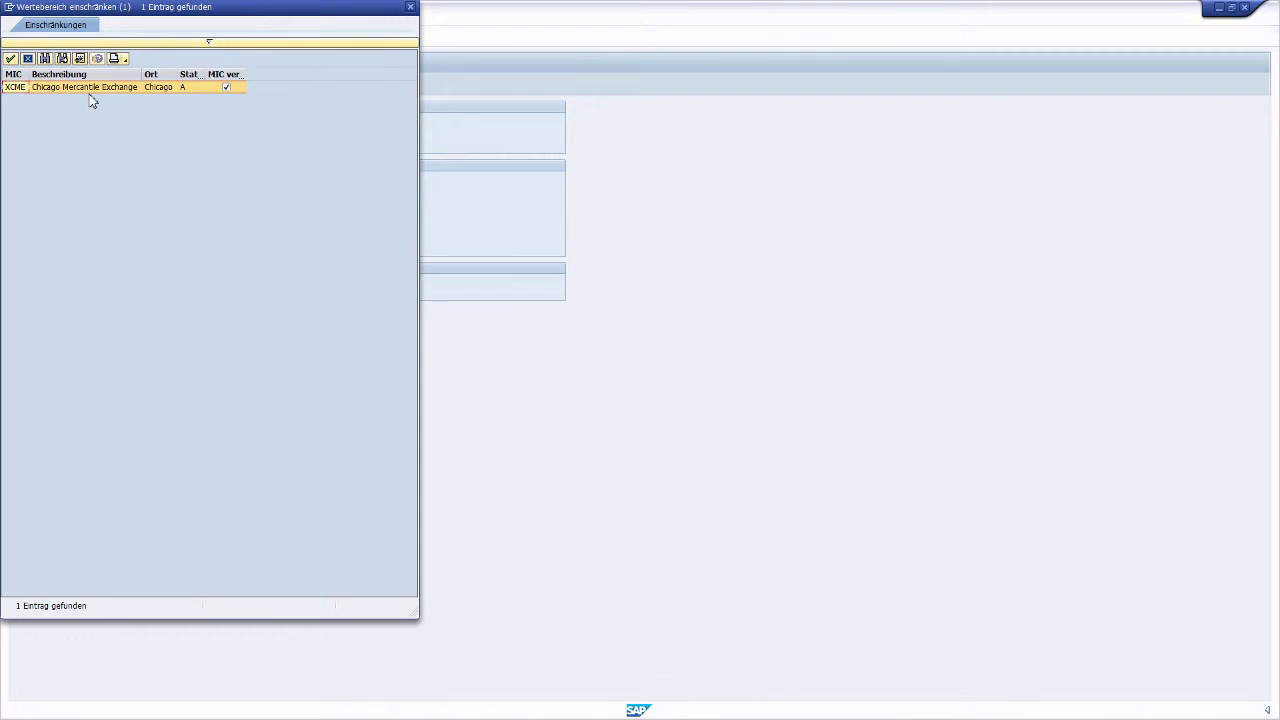
pyautogui.doubleClick(89, 88)
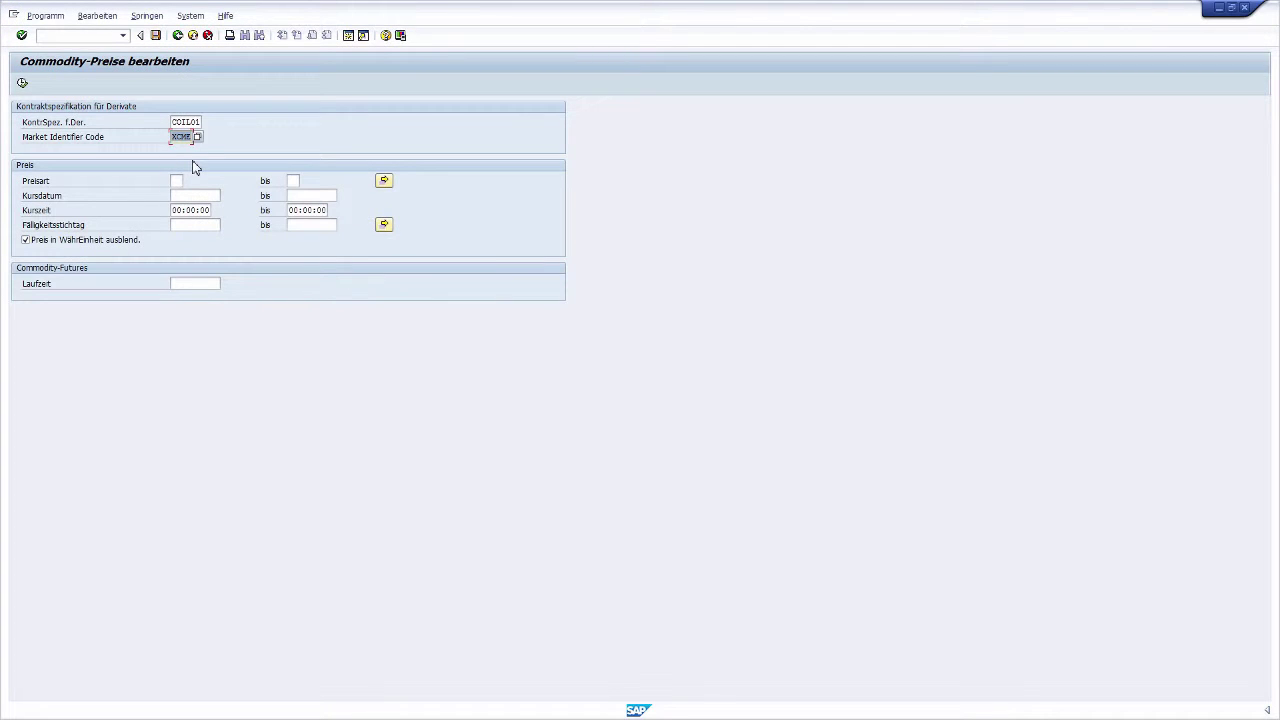
pyautogui.click(58, 18)
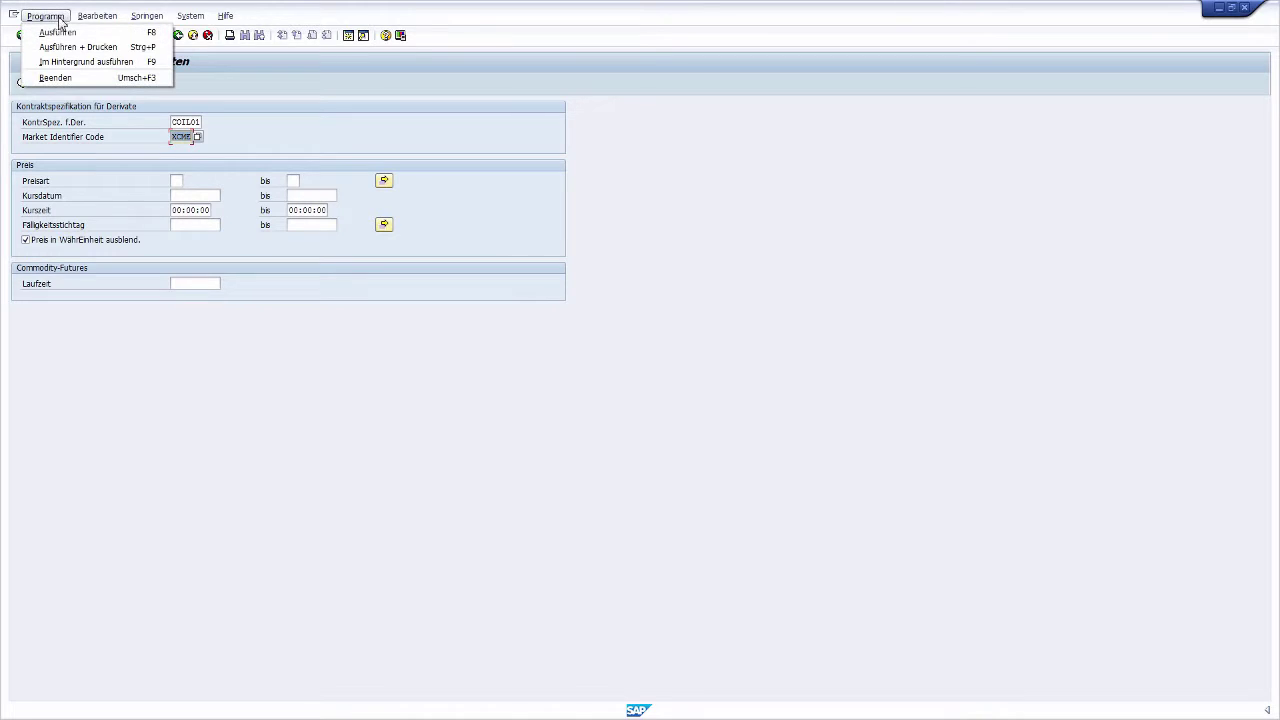
pyautogui.click(110, 34)
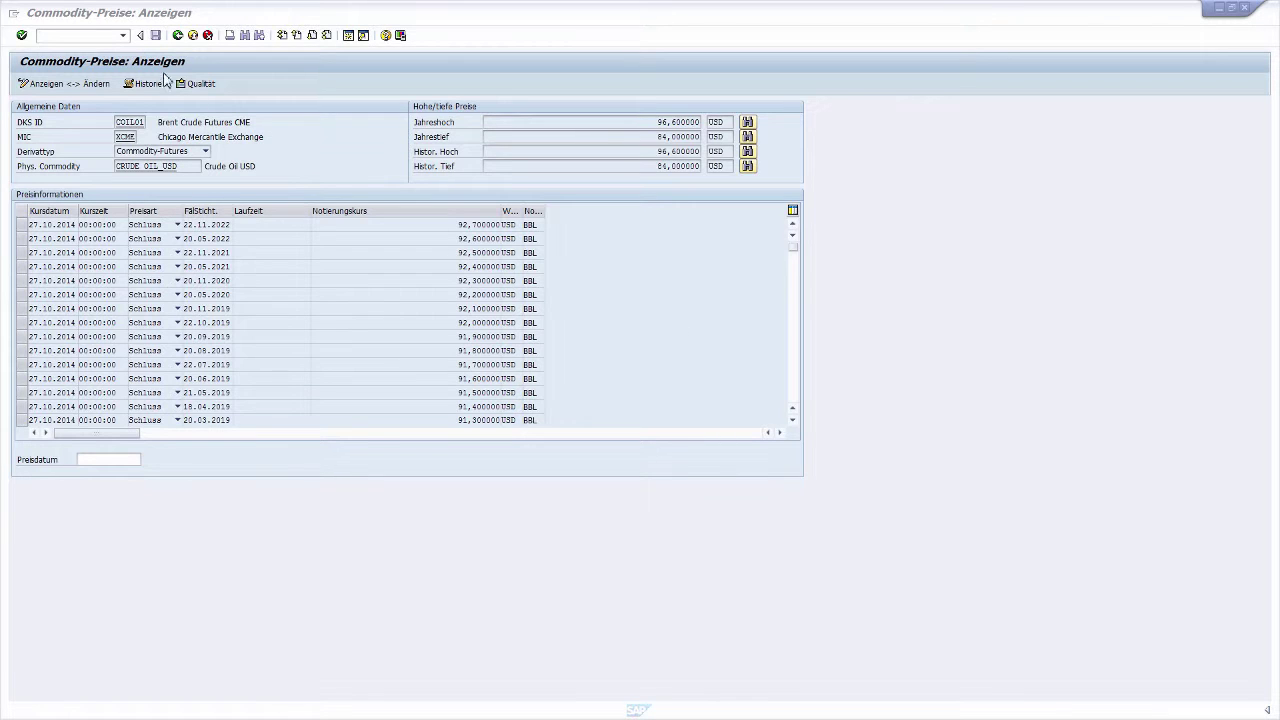
pyautogui.click(192, 36)
pyautogui.click(192, 36)
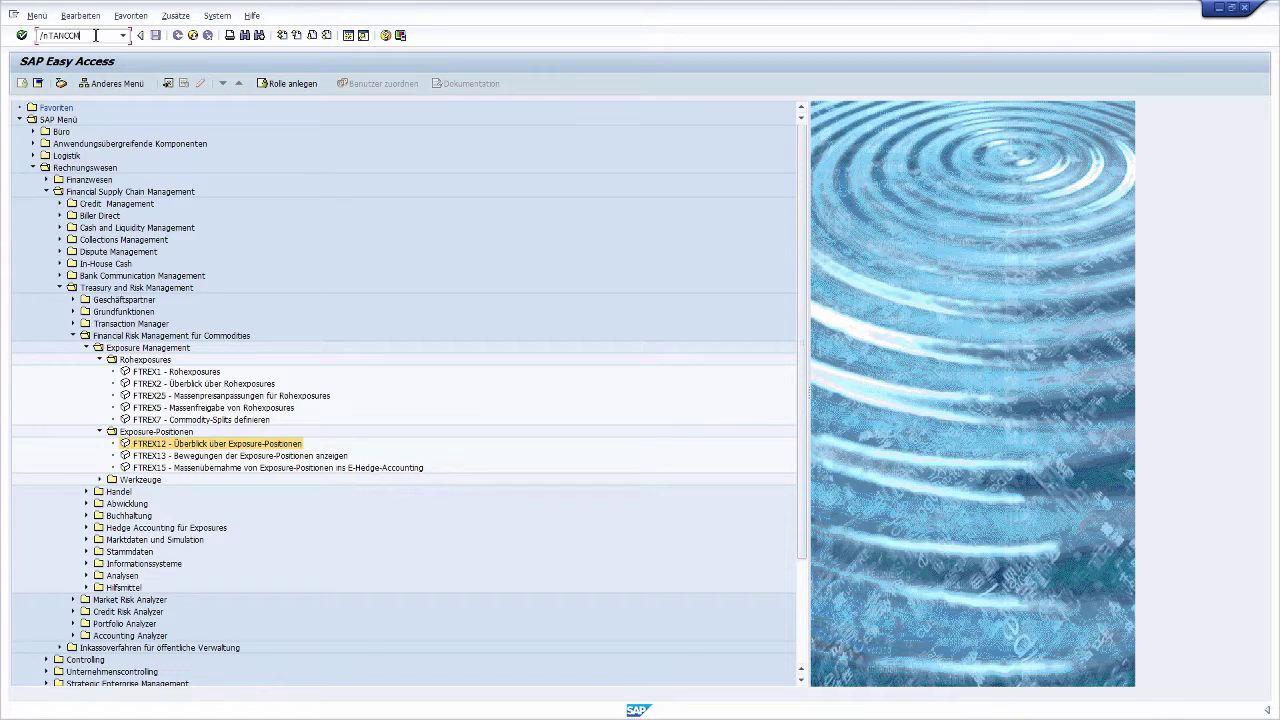
# Open the commodity curve master and look up commodity COIL 02 LON with curve type 101 for display.
pyautogui.press('Return')
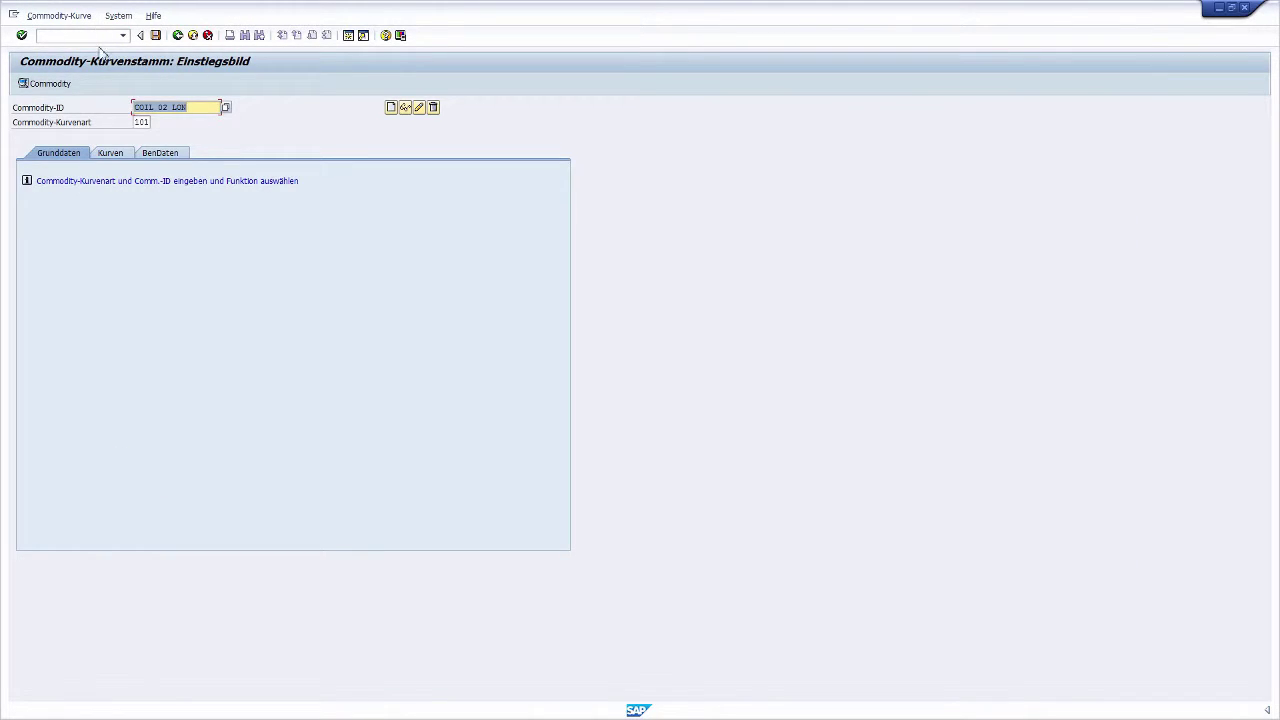
pyautogui.click(226, 108)
pyautogui.click(361, 286)
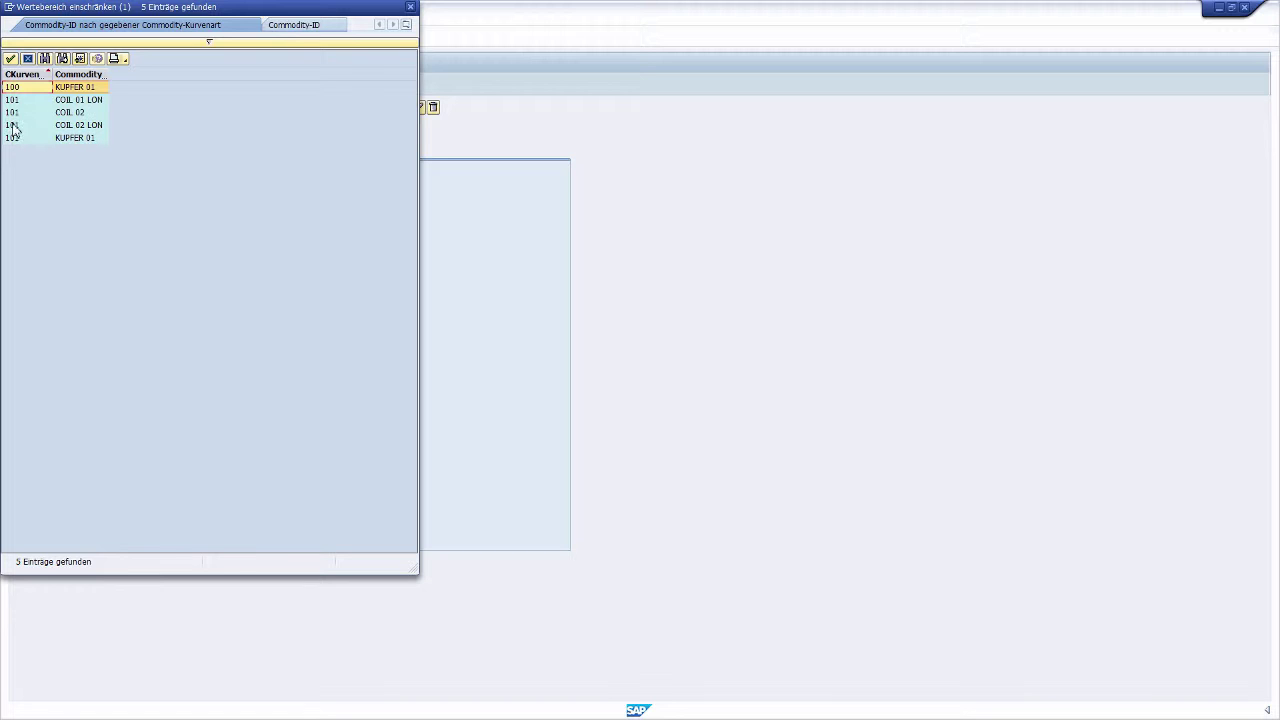
pyautogui.doubleClick(63, 126)
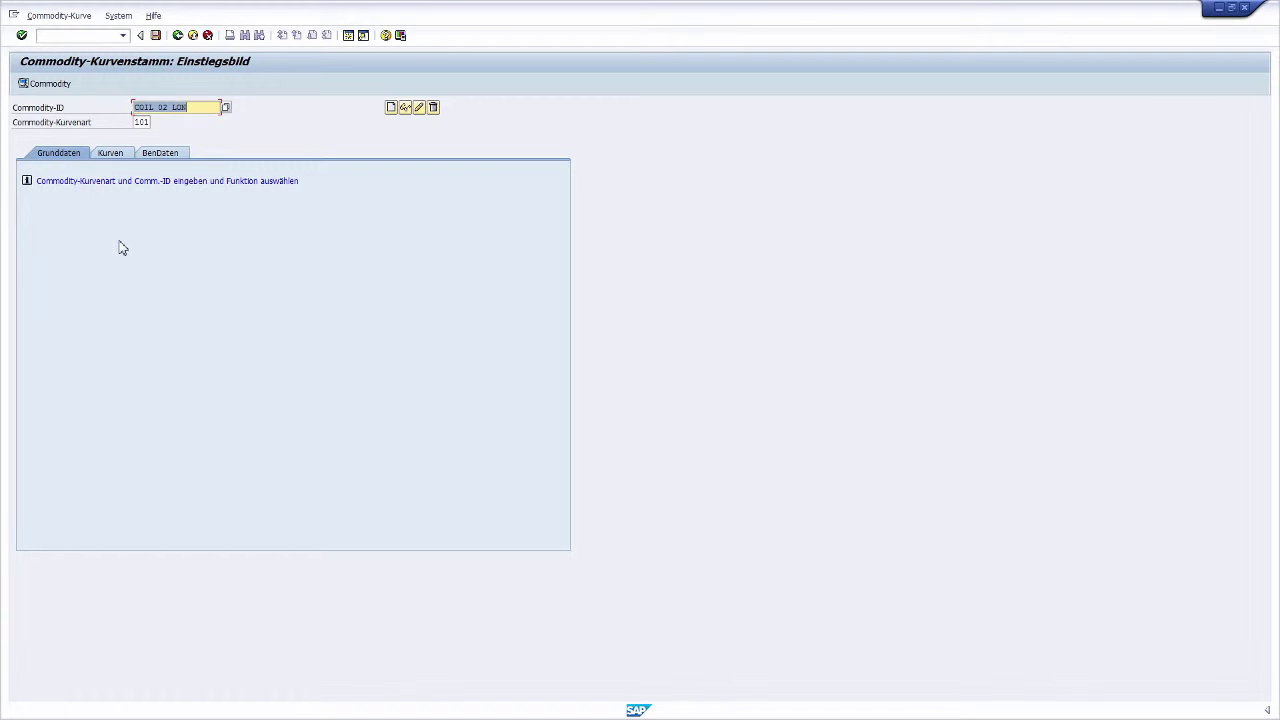
pyautogui.press('Return')
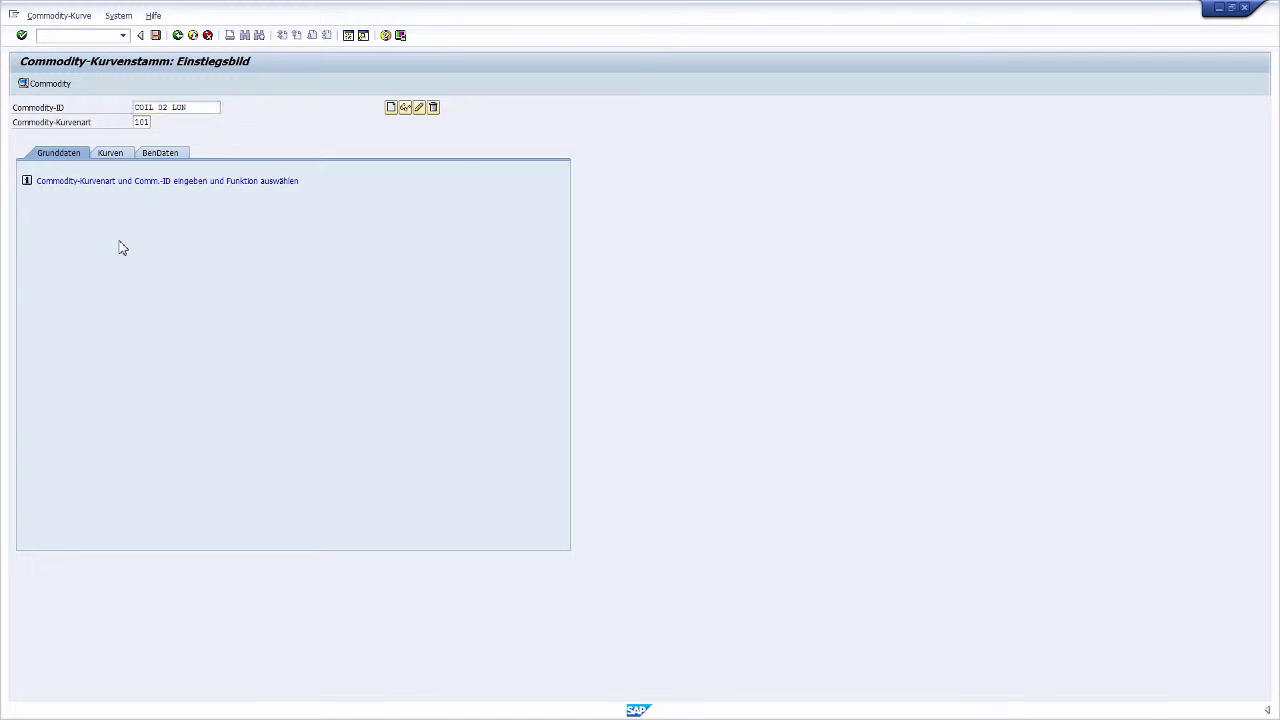
# Examine the COIL 02 LON curve for 01.11.2014 as contract data and as a graph, and return to SAP Easy Access.
pyautogui.click(112, 153)
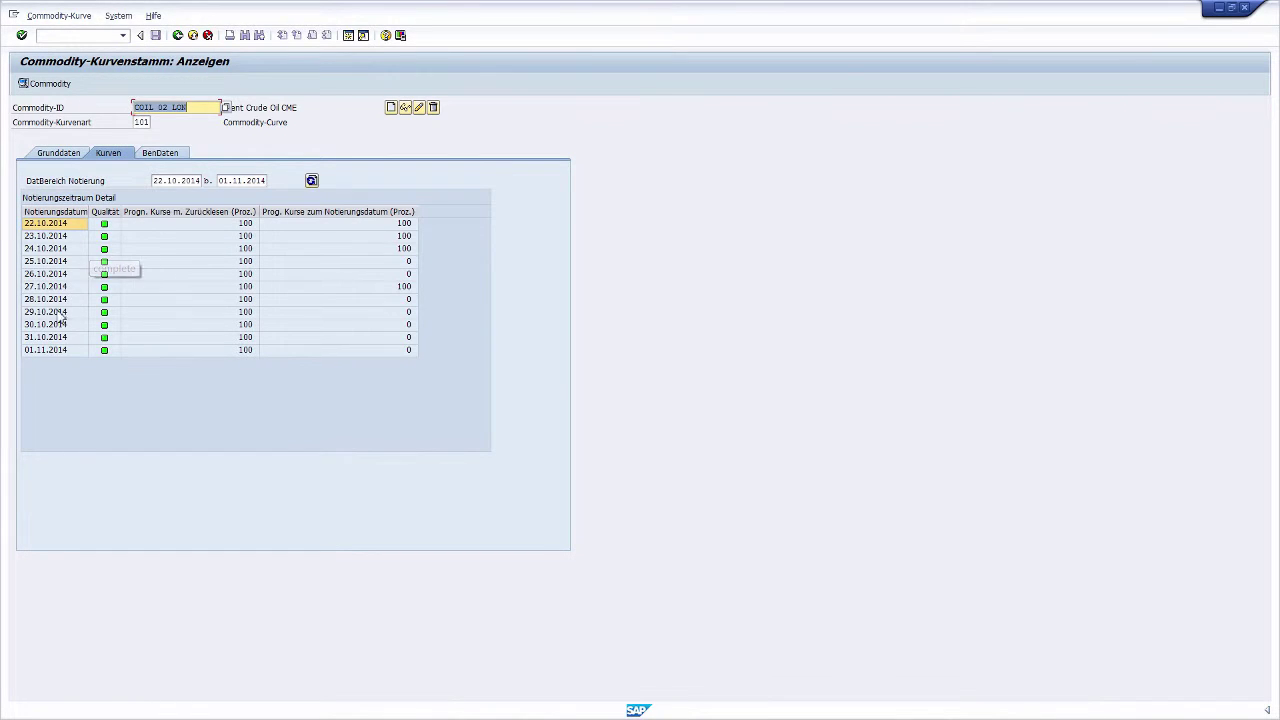
pyautogui.doubleClick(55, 351)
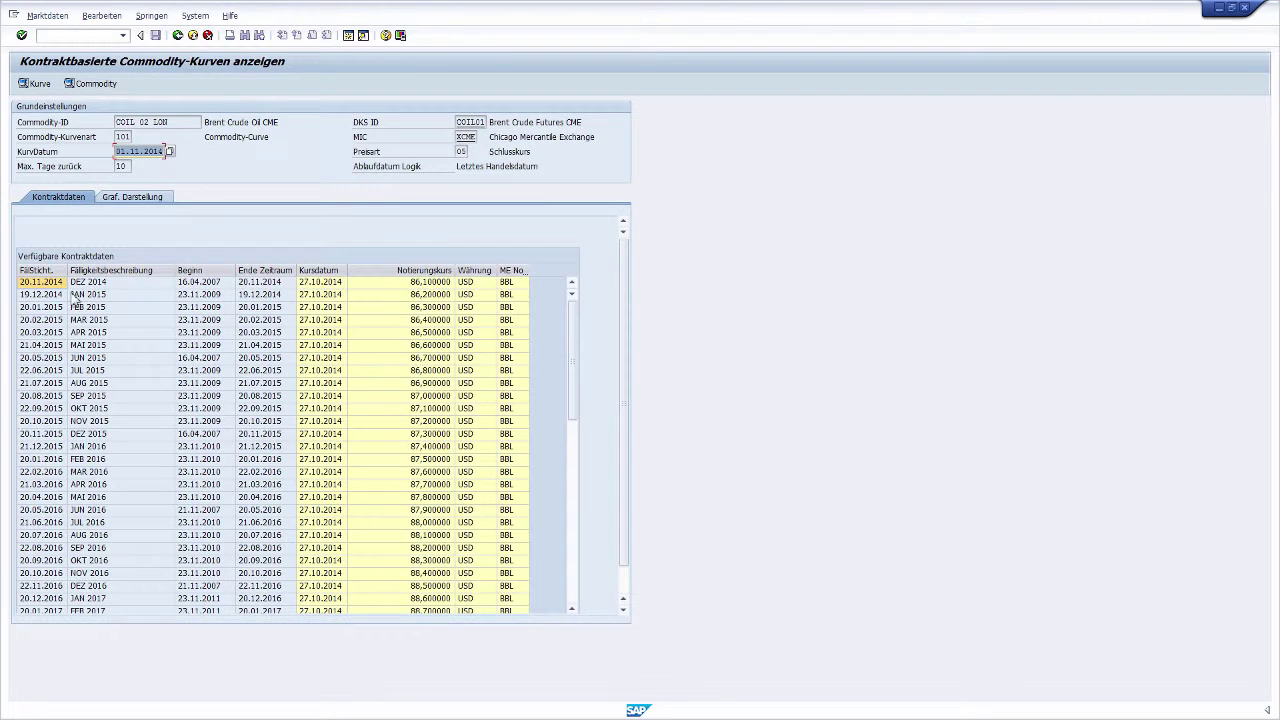
pyautogui.click(127, 203)
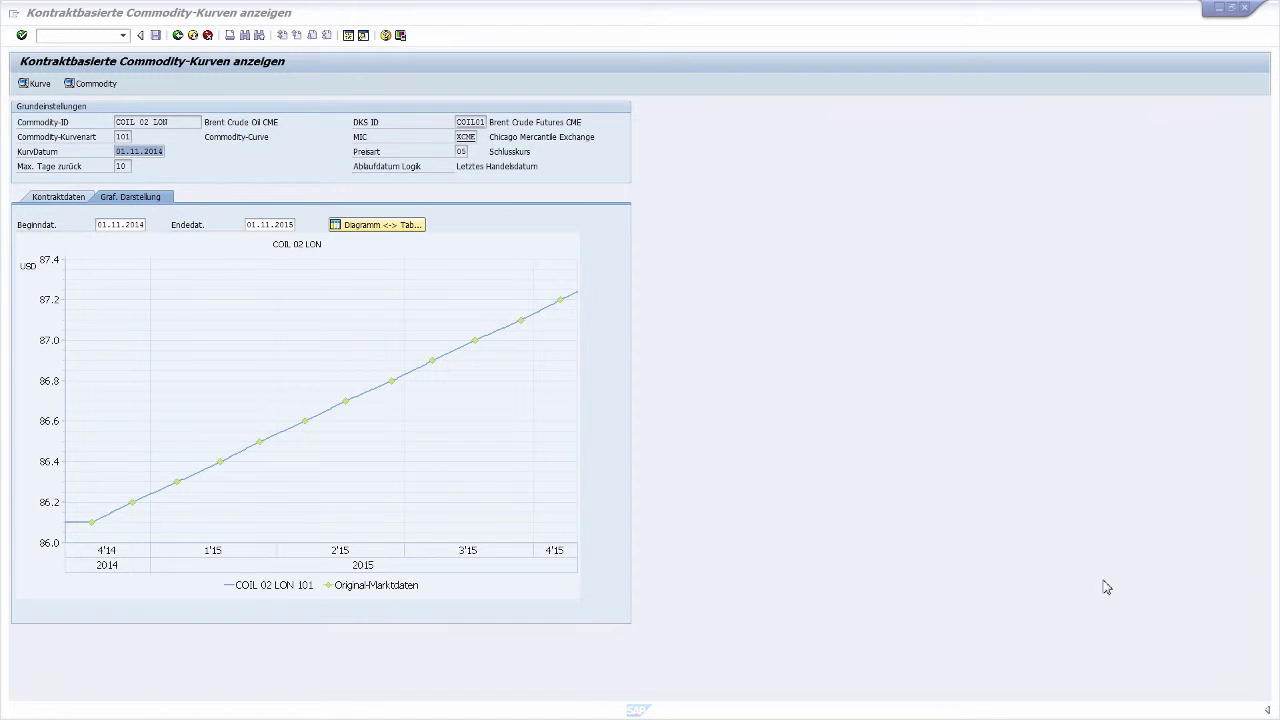
pyautogui.click(193, 36)
pyautogui.click(193, 36)
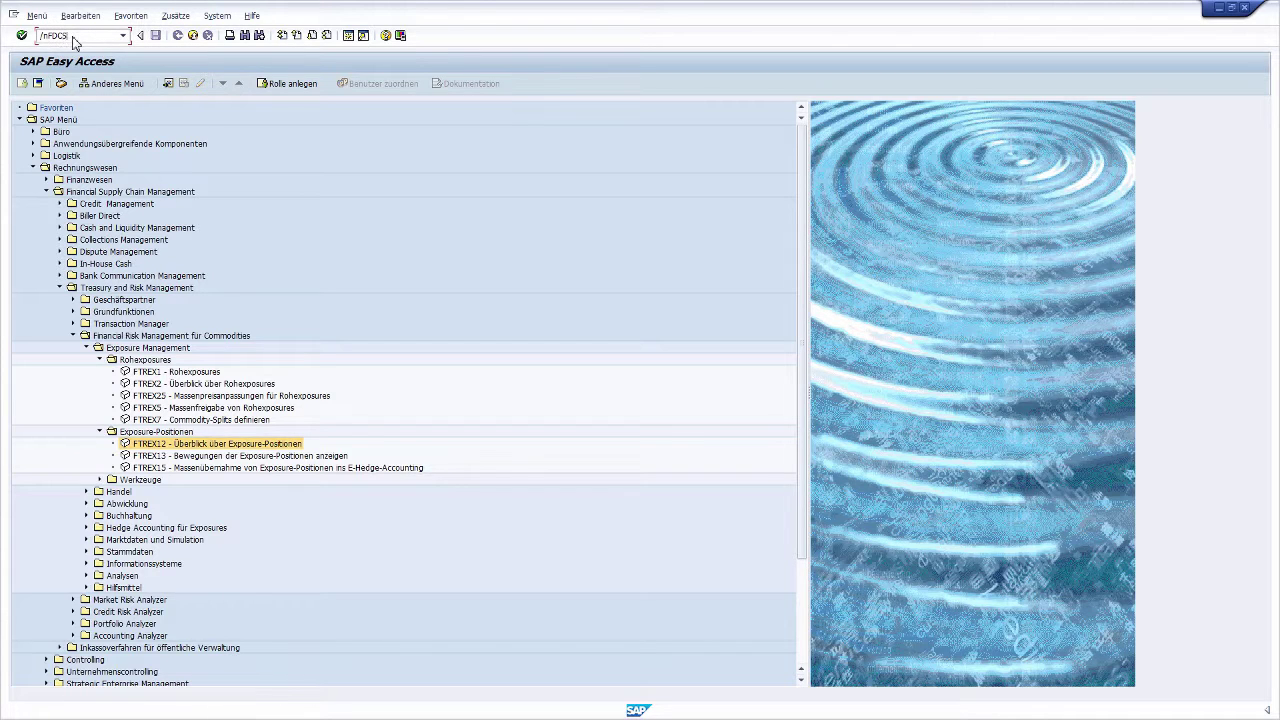
# Display derivative contract specification COIL01, examine its basic data and time periods, and return to SAP Easy Access.
pyautogui.press('Return')
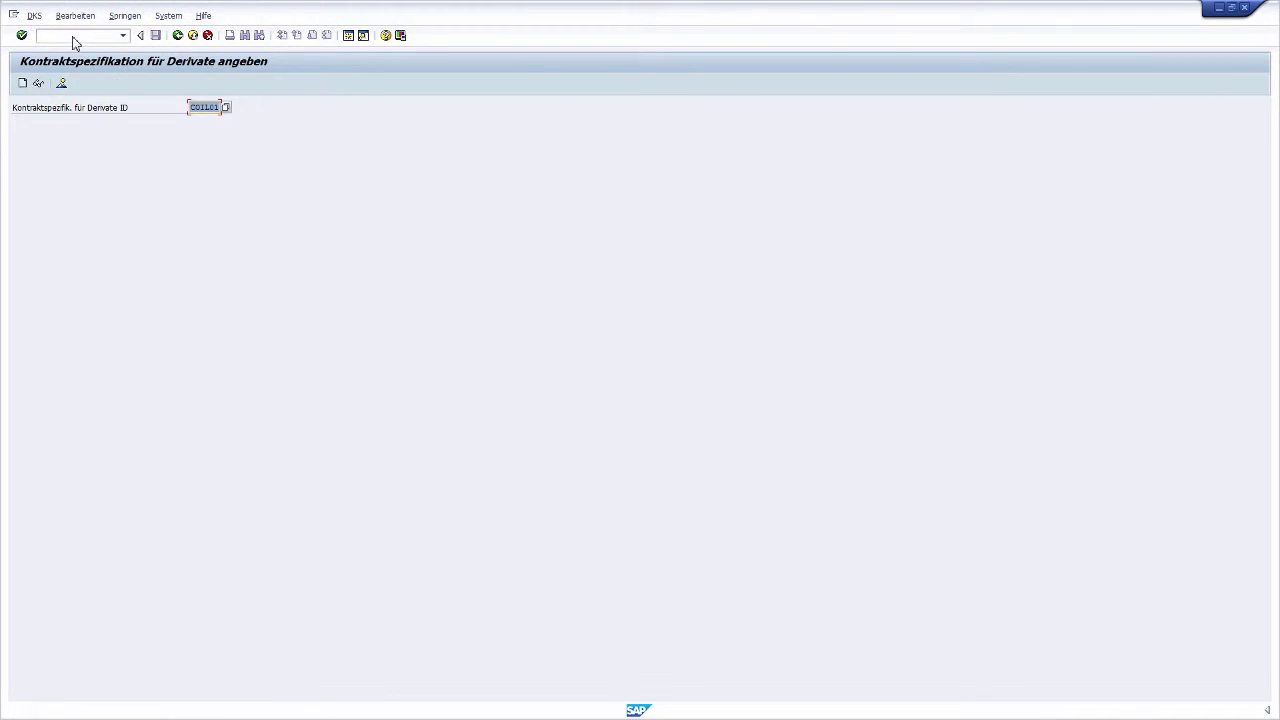
pyautogui.click(226, 108)
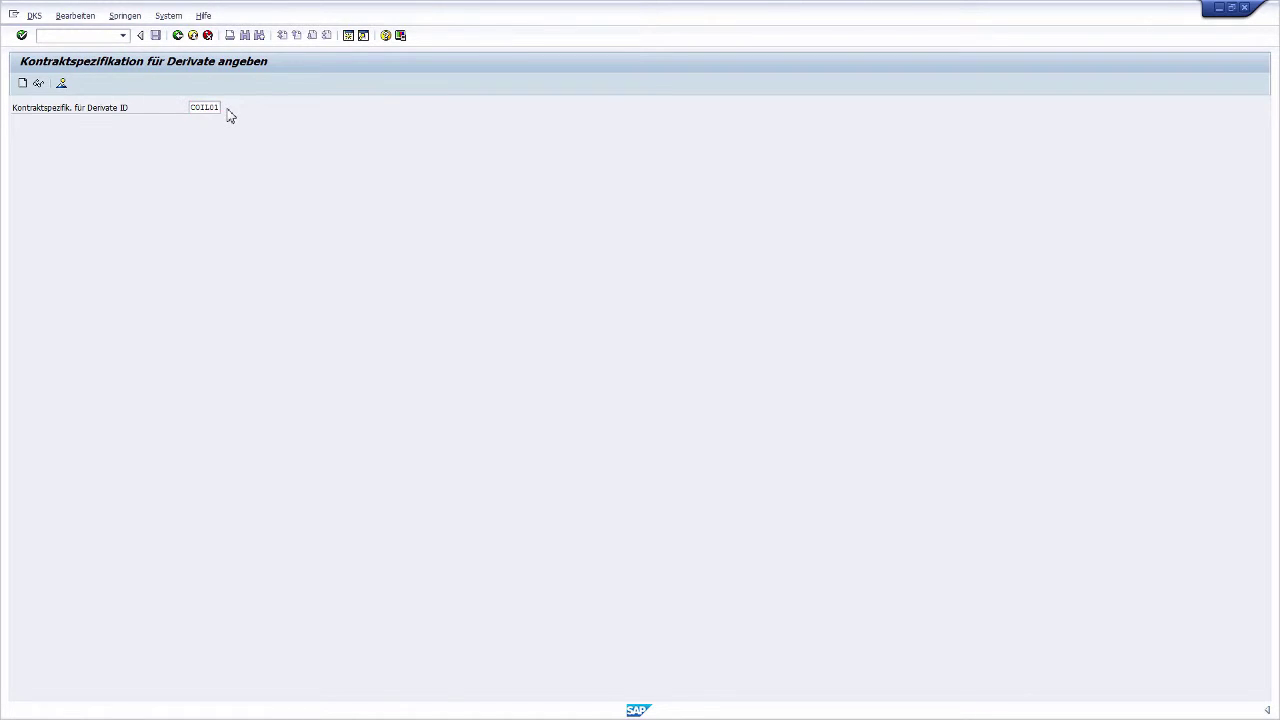
pyautogui.doubleClick(243, 226)
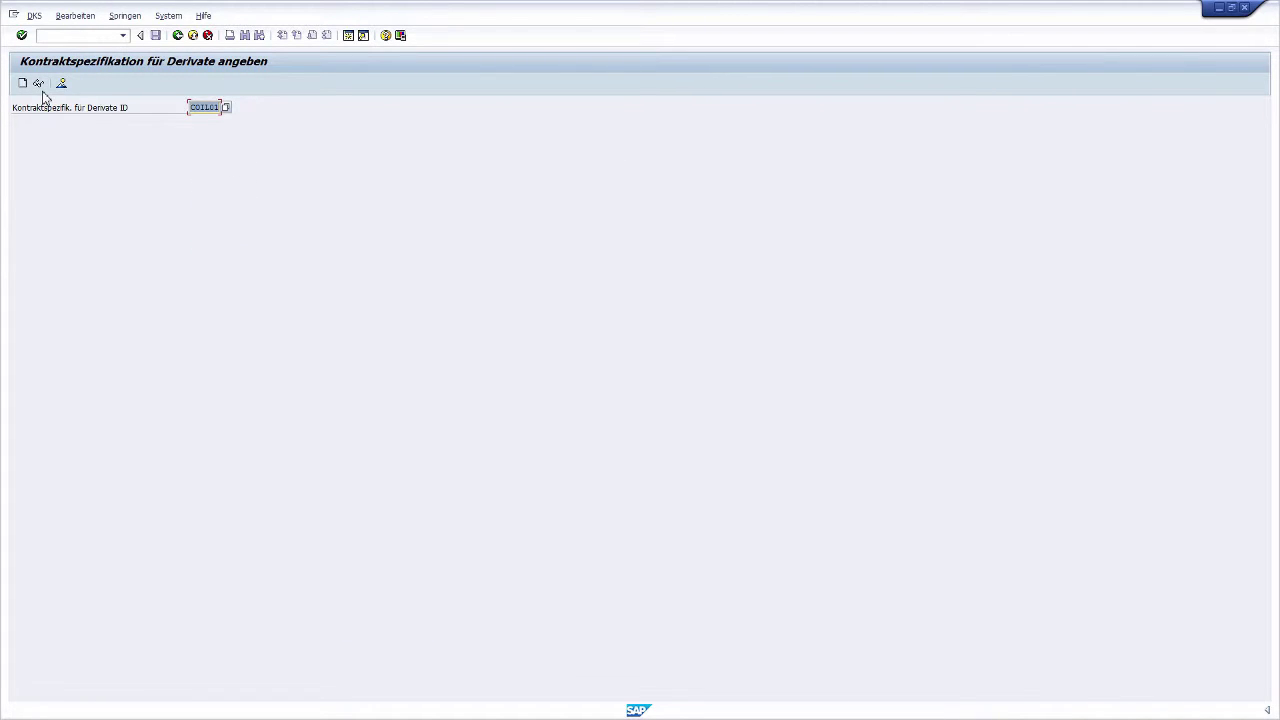
pyautogui.click(38, 84)
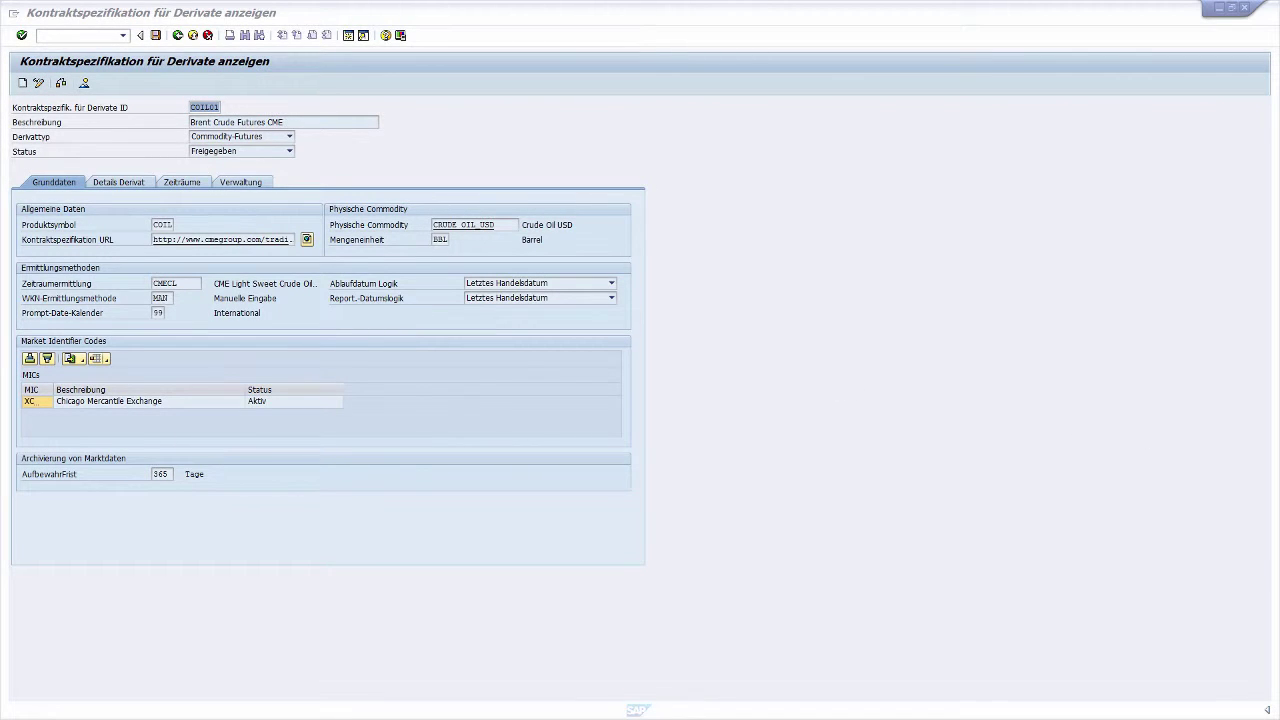
pyautogui.click(124, 189)
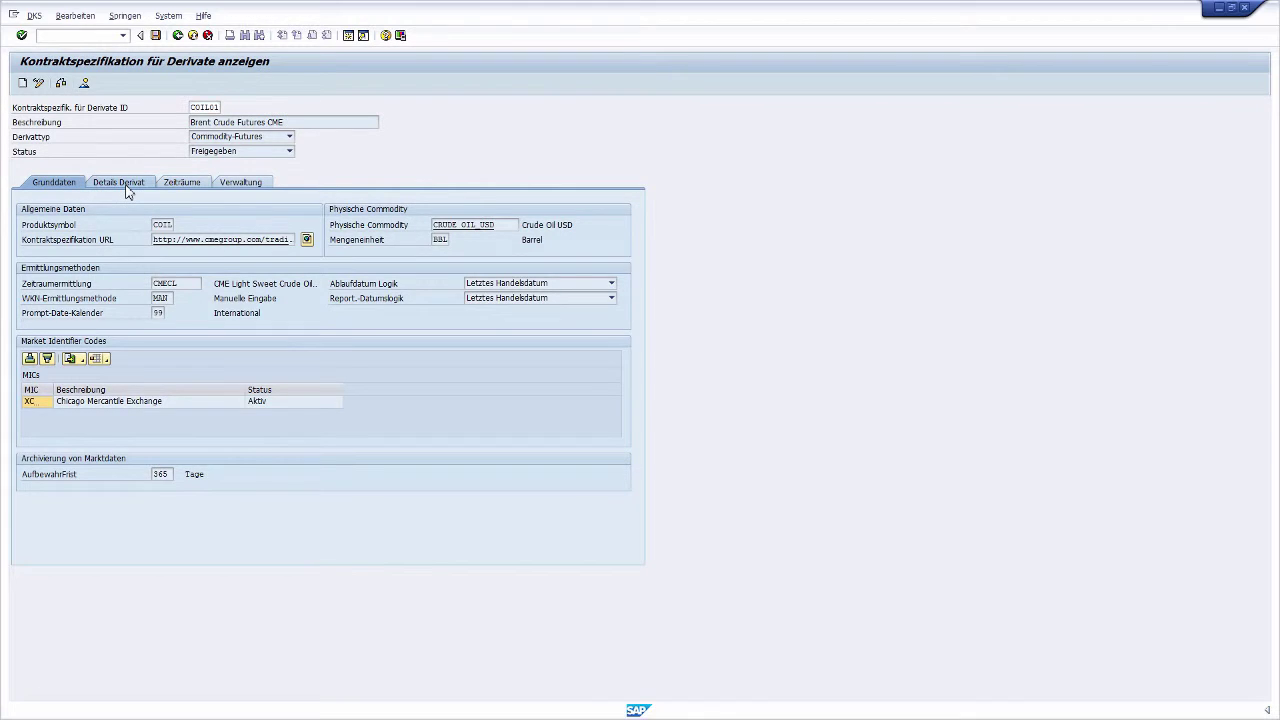
pyautogui.click(179, 190)
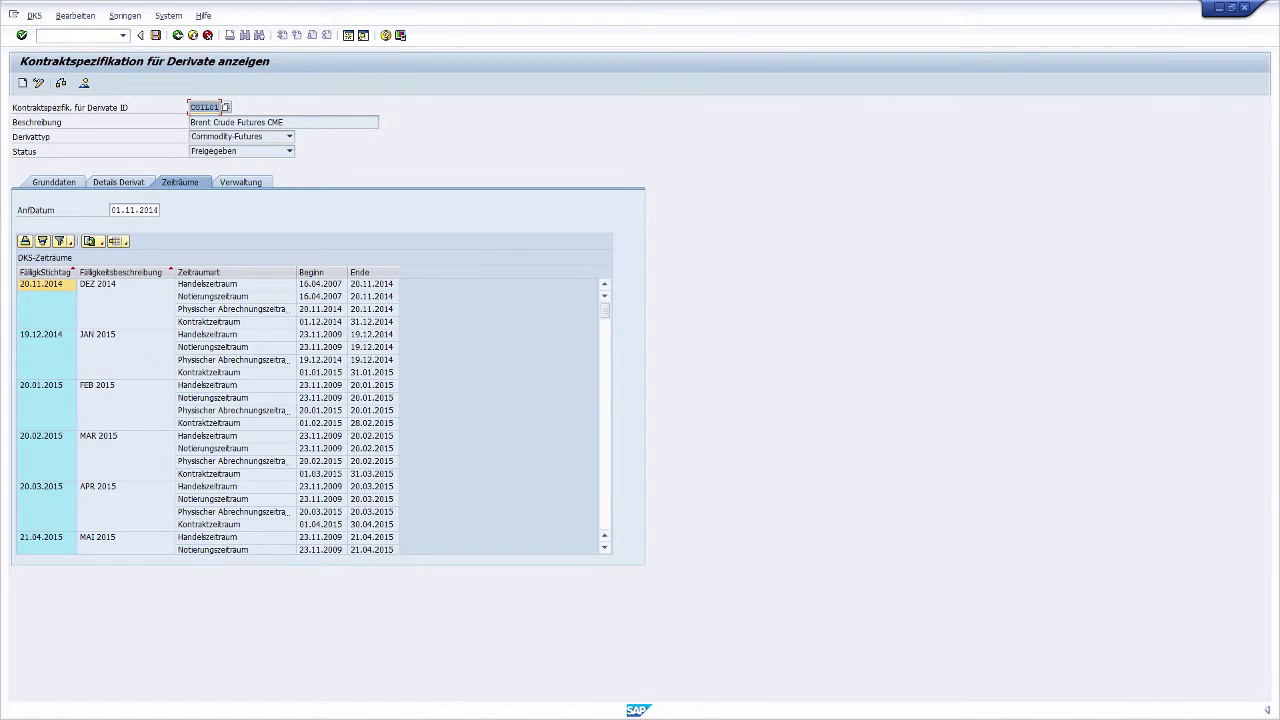
pyautogui.click(192, 38)
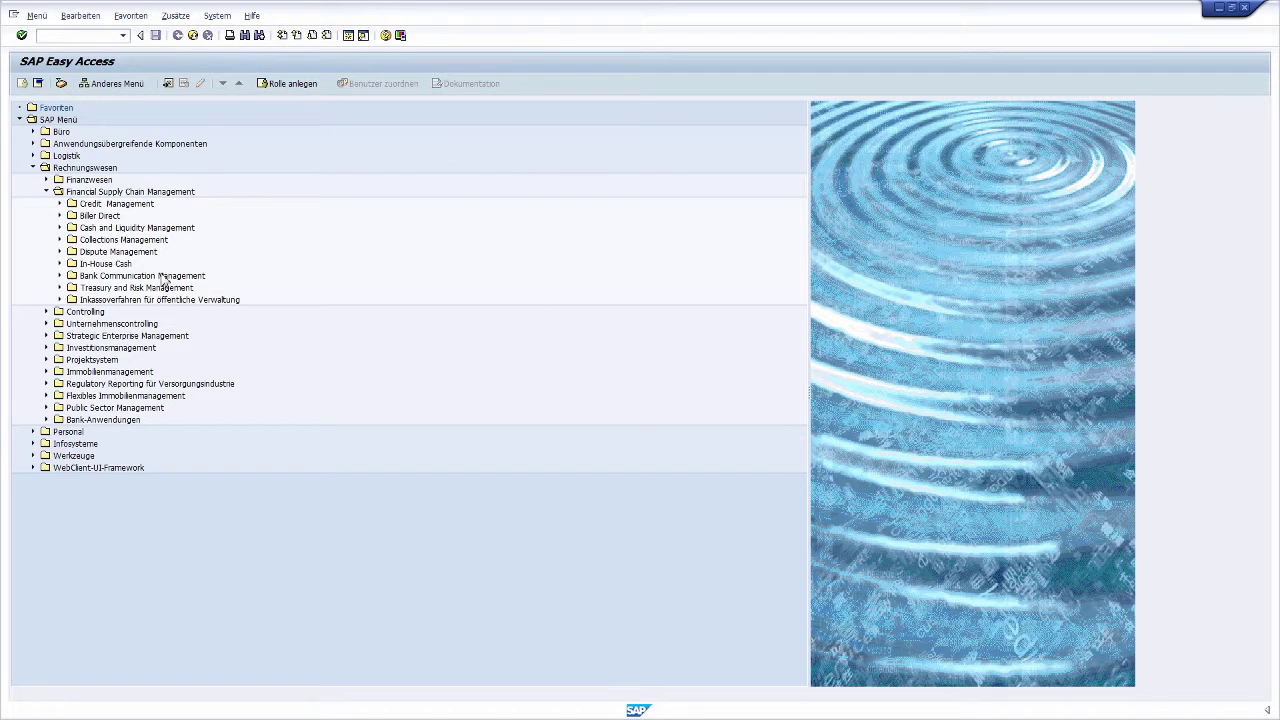
# Expand Treasury and Risk Management in the SAP menu to reach Sicherungsbeziehungen under Hedge Accounting für Exposures.
pyautogui.click(59, 288)
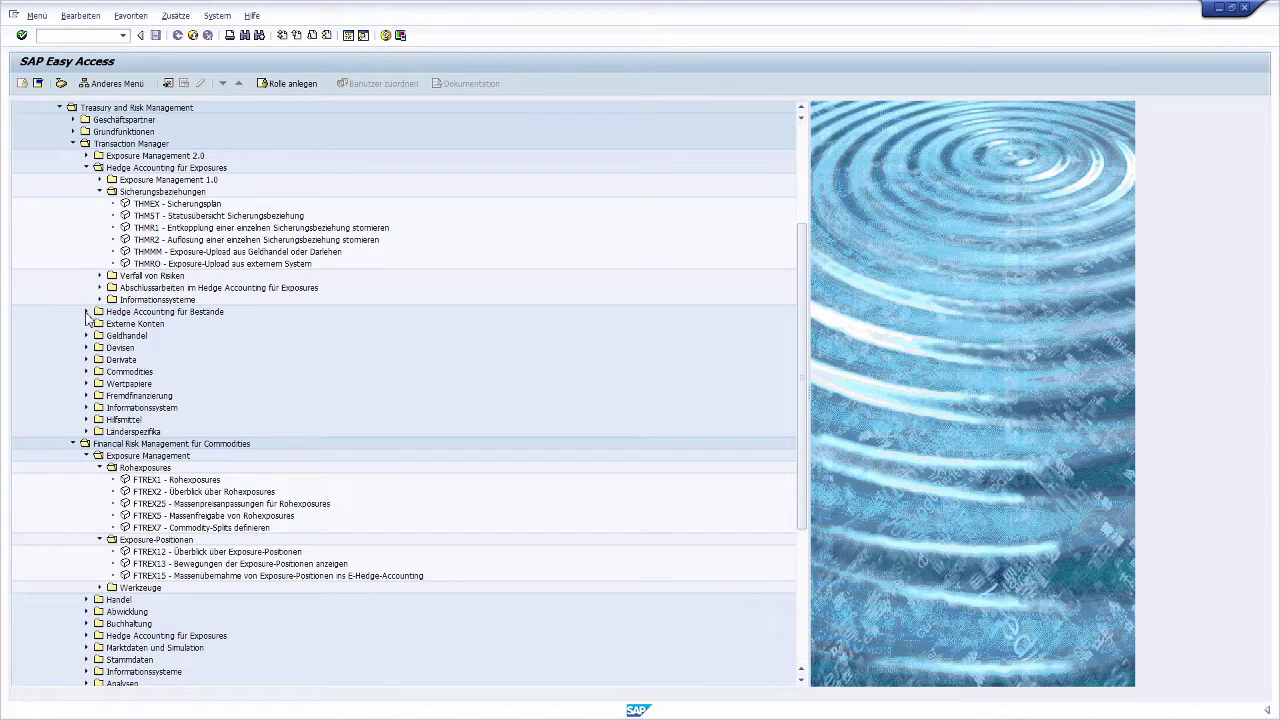